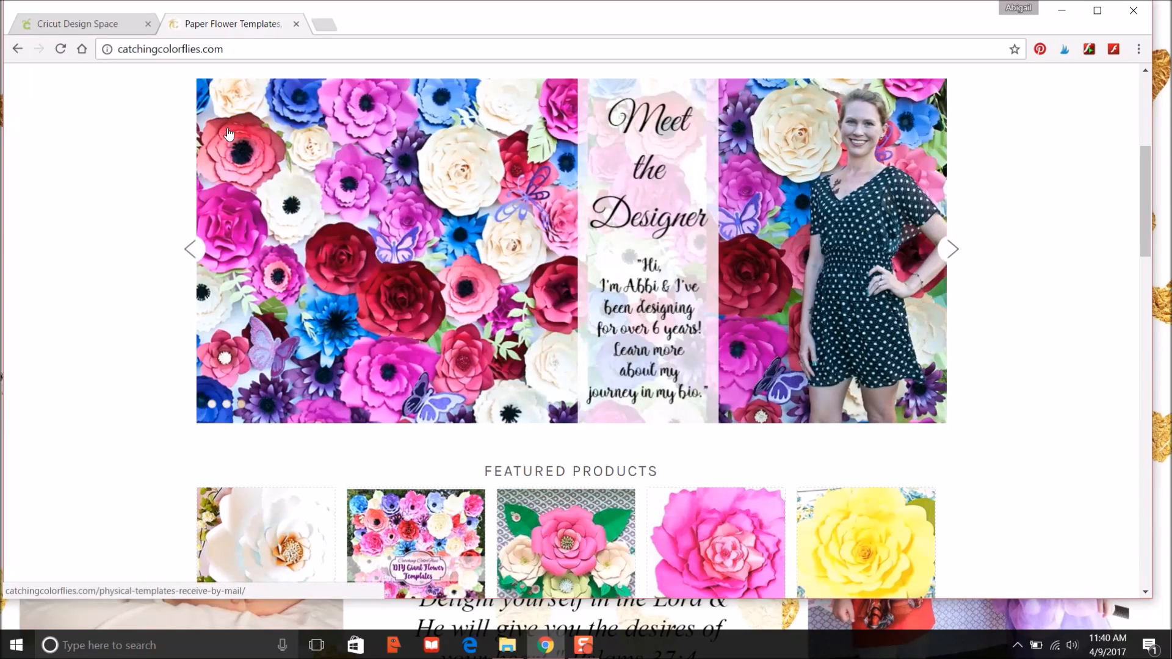
Switch to Cricut Design Space and return to the empty canvas of the untitled project
{"action": "left_click", "coordinate": [62, 21]}
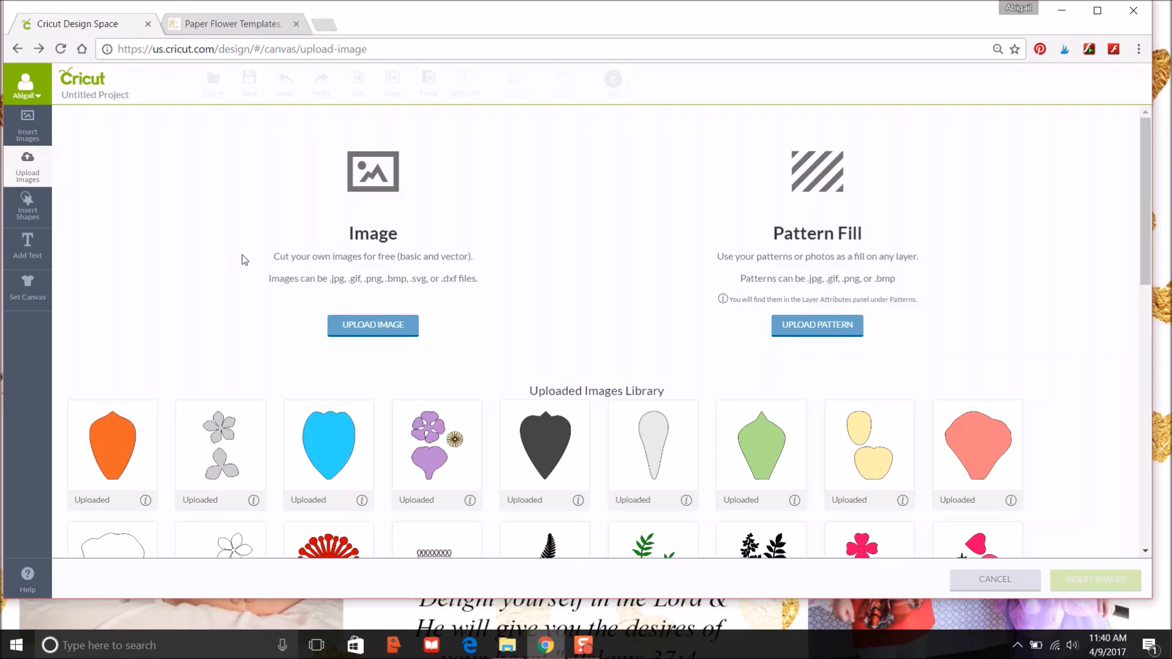
{"action": "left_click", "coordinate": [17, 49]}
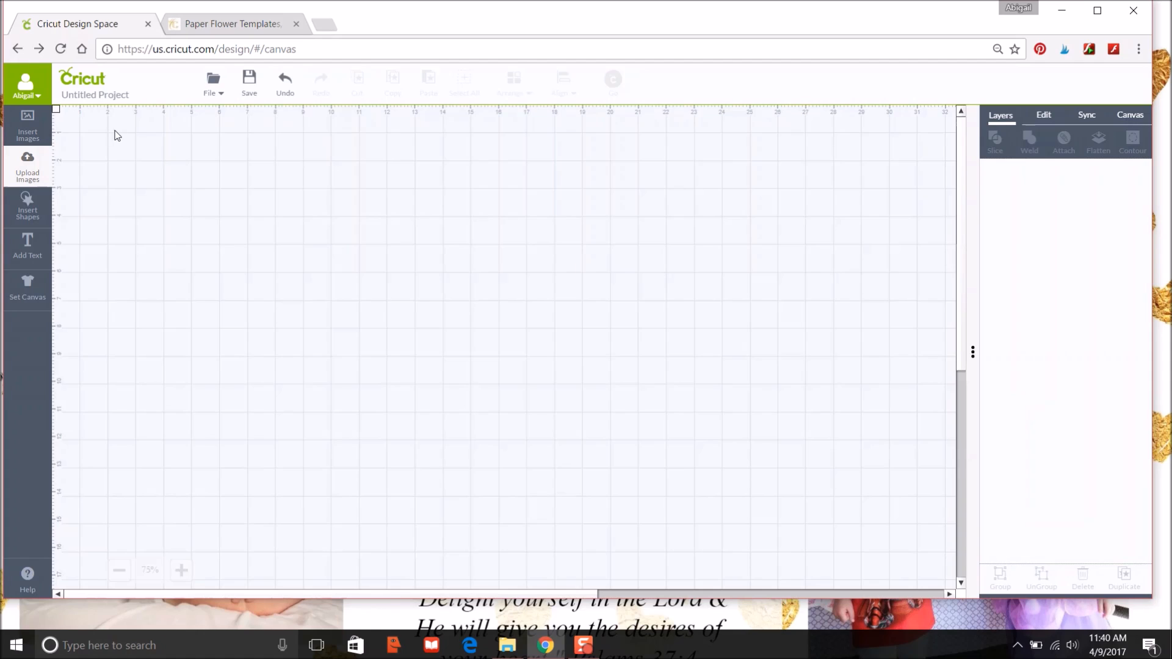
{"action": "left_click", "coordinate": [182, 571]}
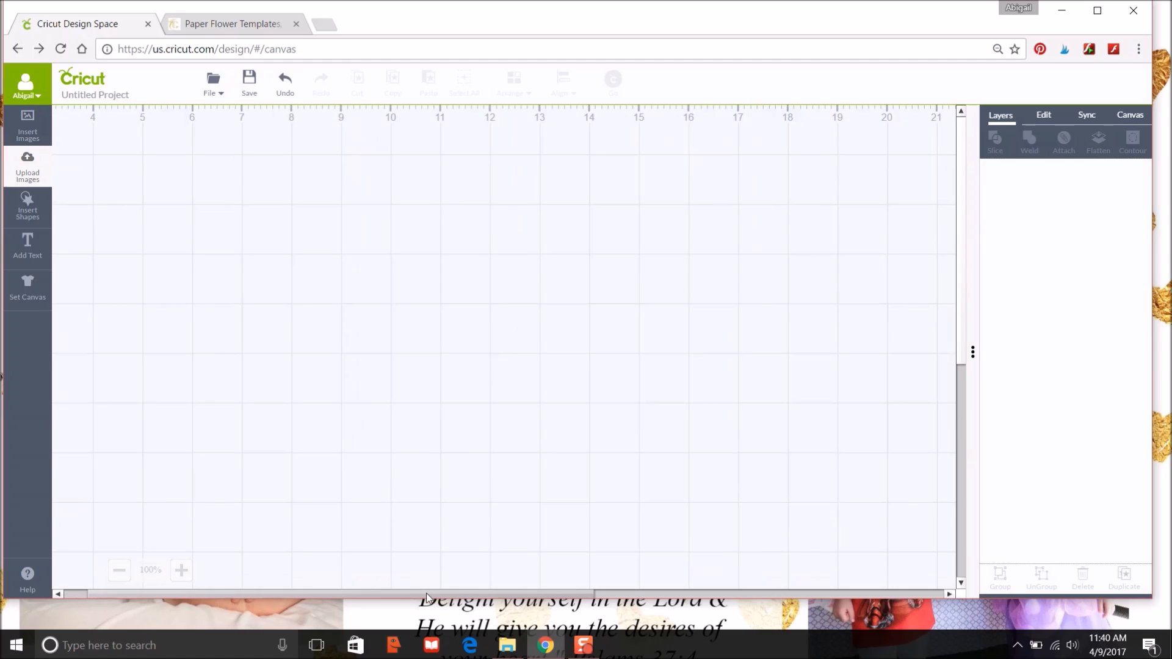
{"action": "left_click_drag", "start_coordinate": [431, 596], "coordinate": [357, 596]}
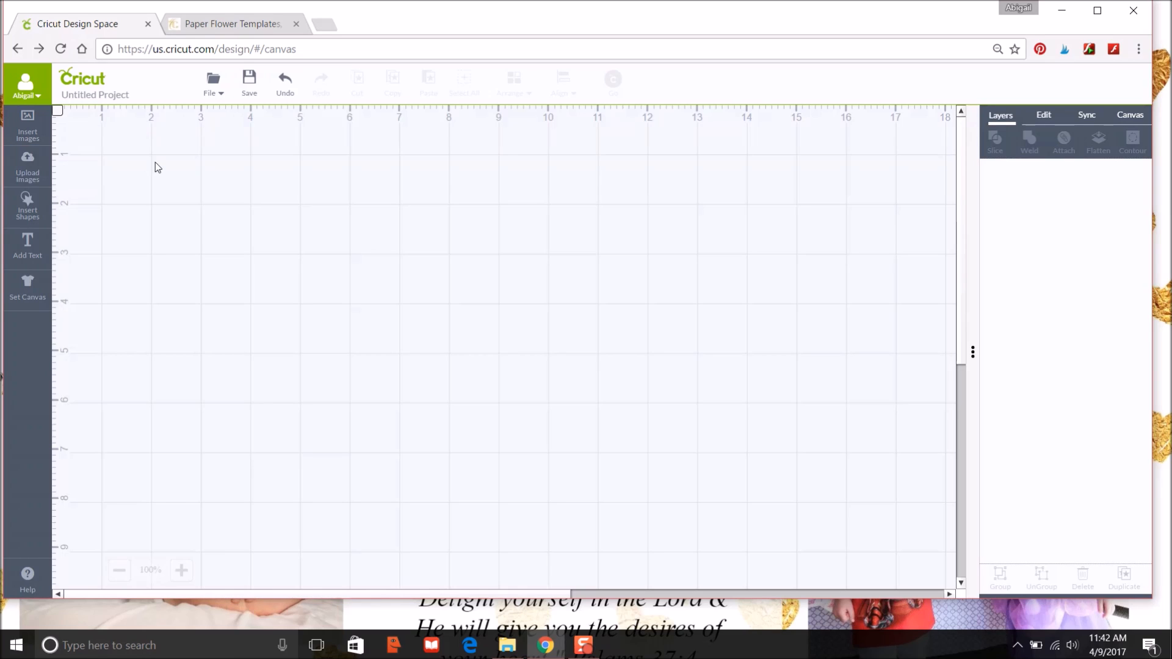
Upload Pricilla XL petal.svg, found by searching the Pictures folder for "pris", and save it to the uploaded images library
{"action": "left_click", "coordinate": [38, 163]}
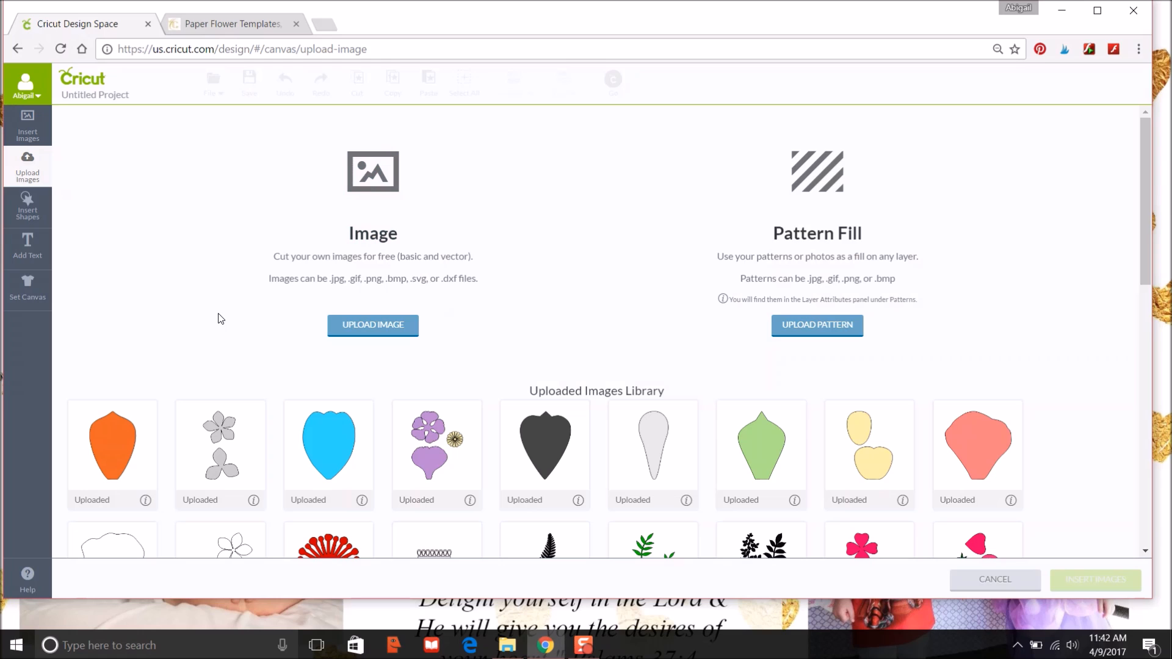
{"action": "left_click", "coordinate": [359, 325]}
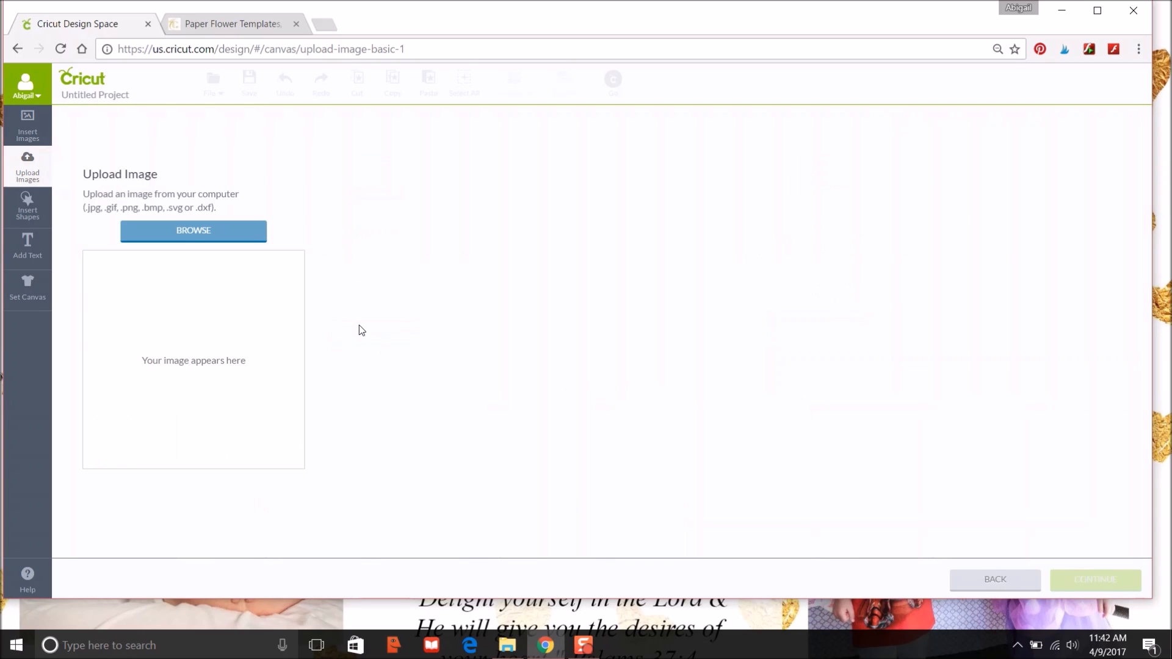
{"action": "left_click", "coordinate": [207, 232]}
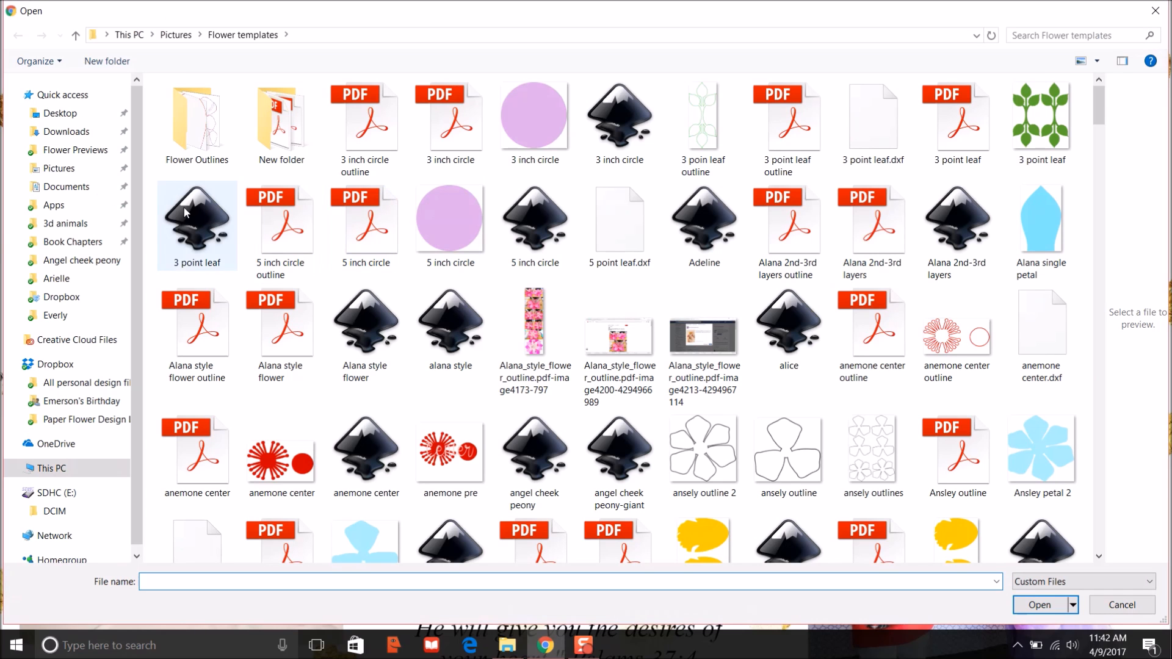
{"action": "left_click", "coordinate": [67, 168]}
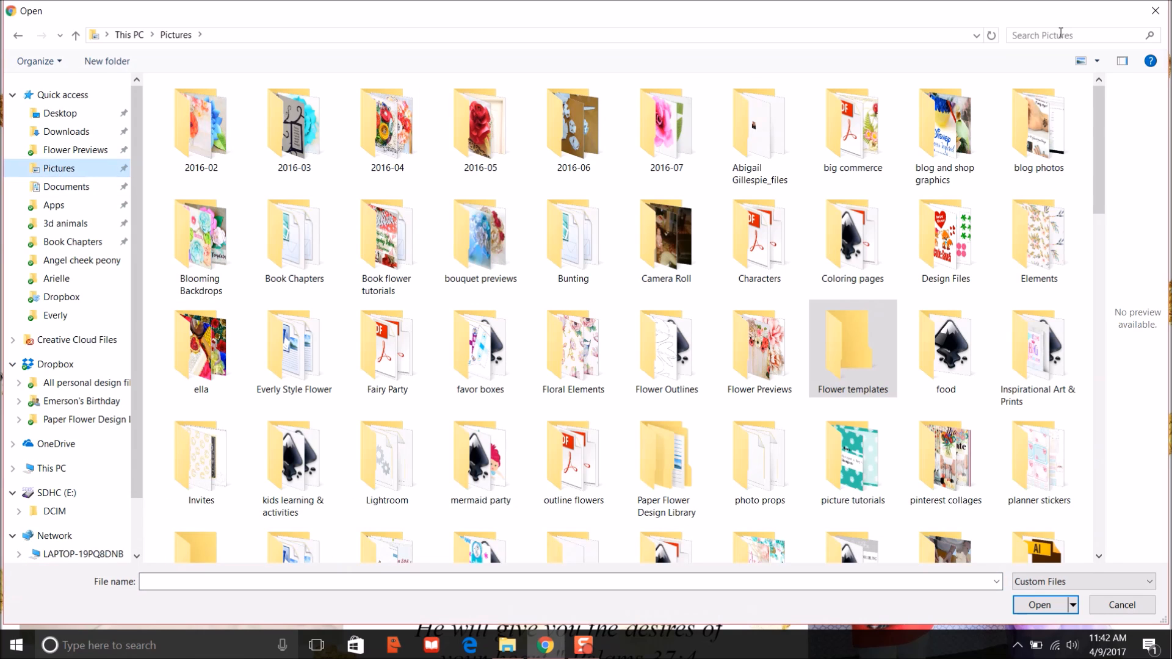
{"action": "left_click", "coordinate": [1061, 34]}
{"action": "type", "text": "pris"}
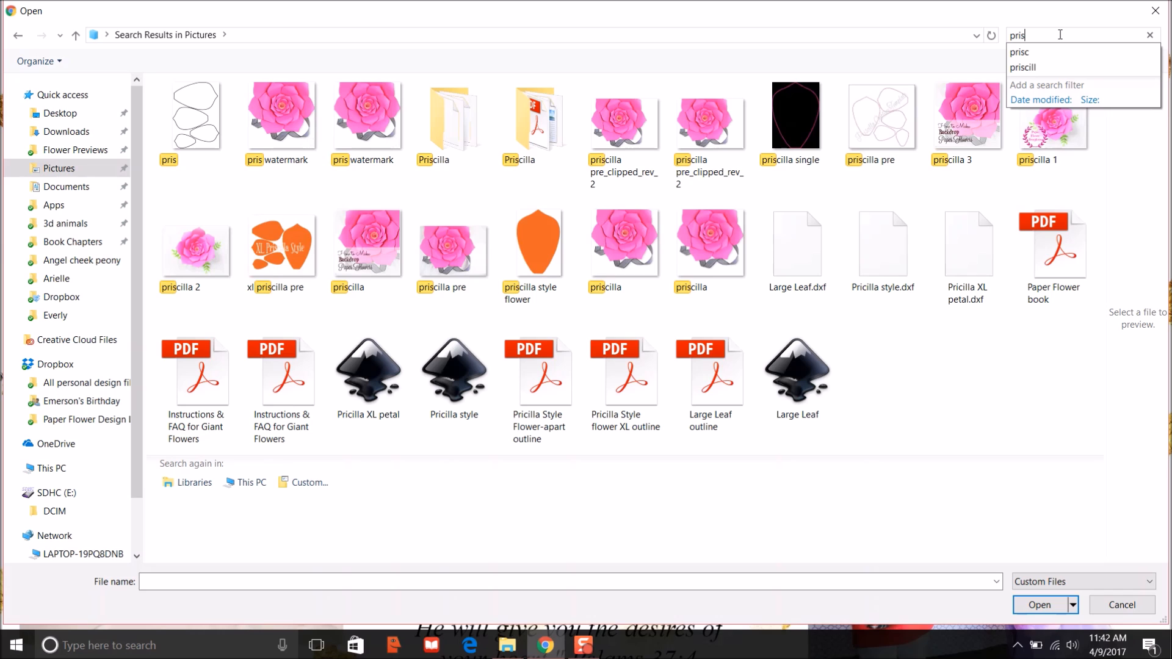
{"action": "double_click", "coordinate": [352, 365]}
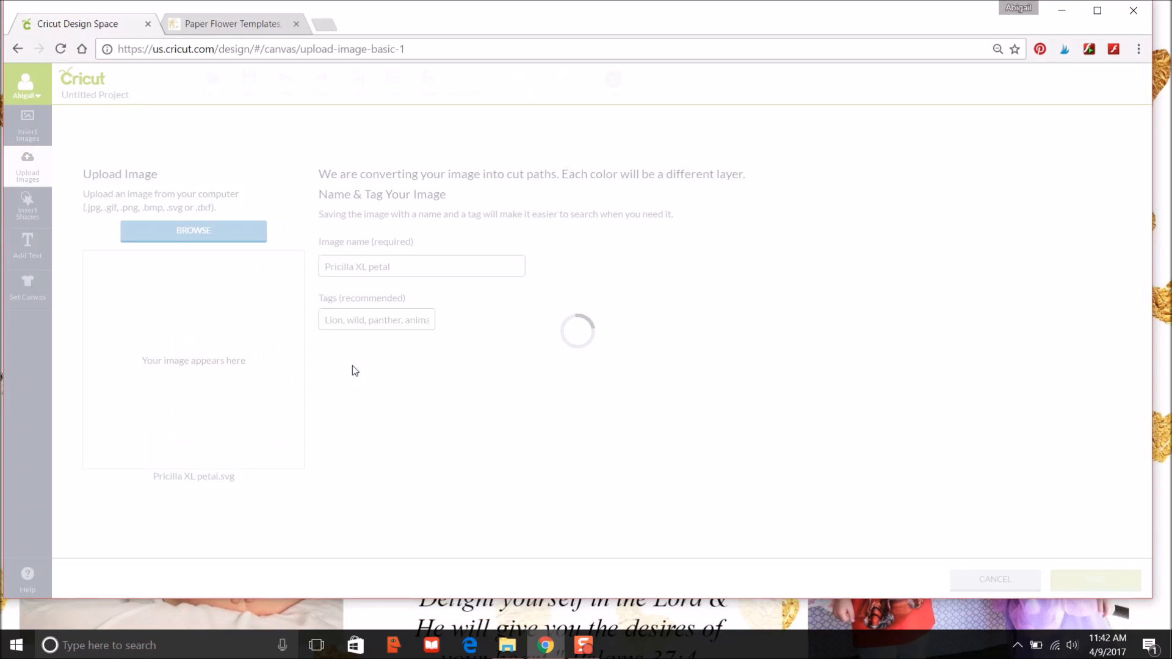
{"action": "left_click", "coordinate": [1066, 572]}
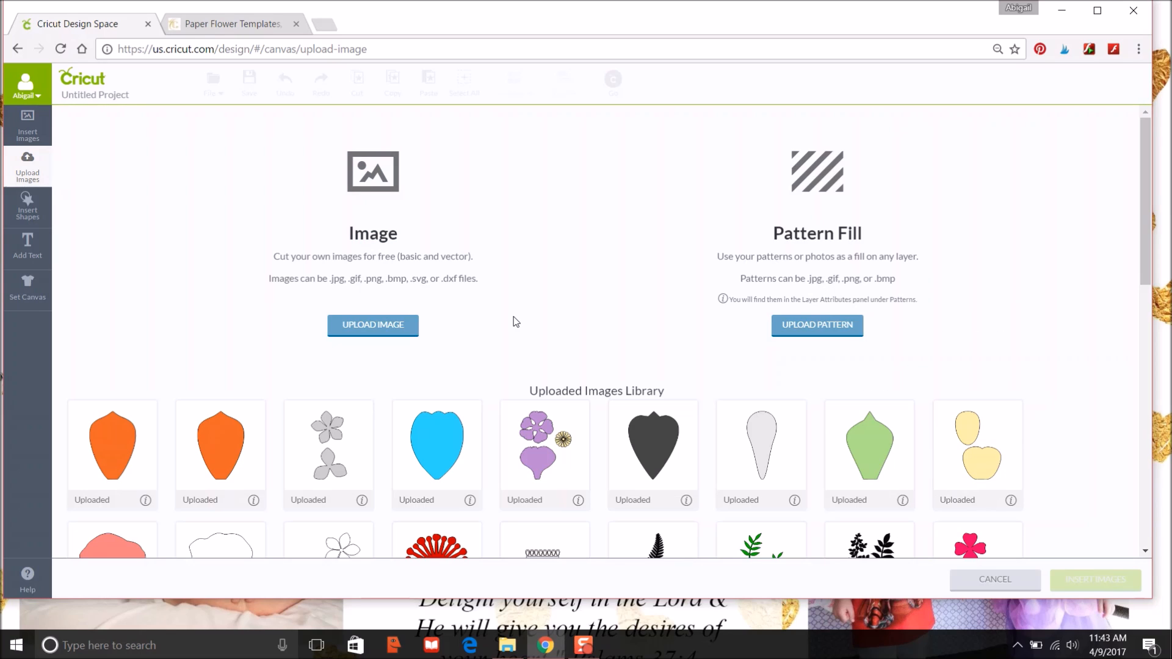
Insert the newly uploaded orange petal onto the canvas and place it near the ruler origin
{"action": "left_click", "coordinate": [107, 450]}
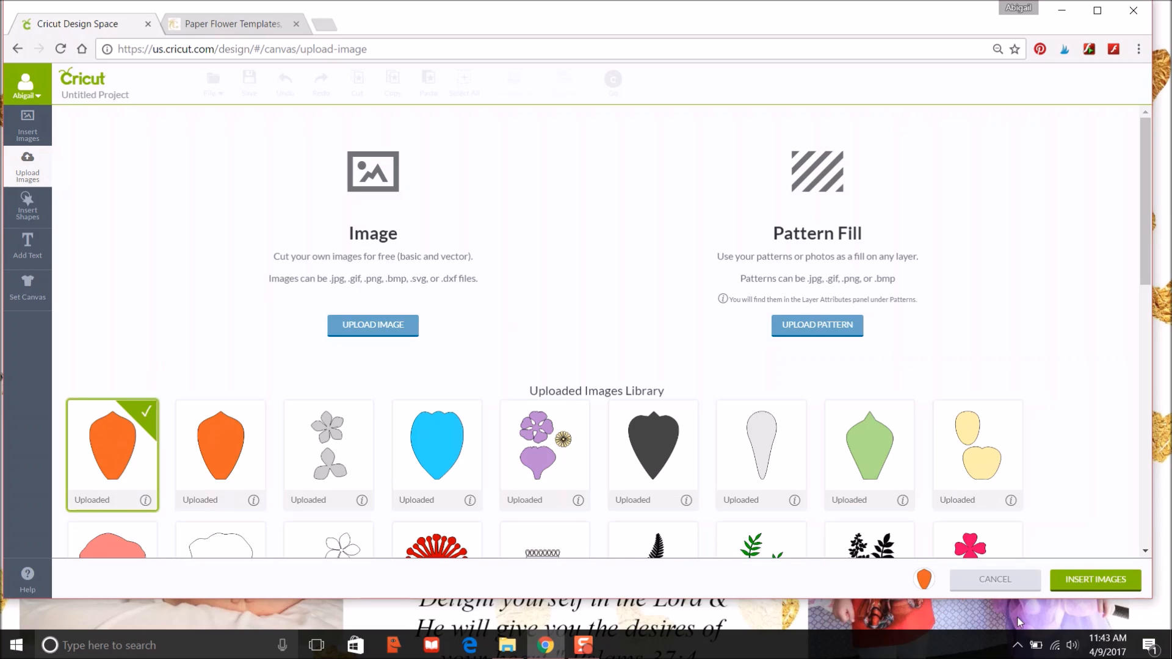
{"action": "left_click", "coordinate": [1093, 583]}
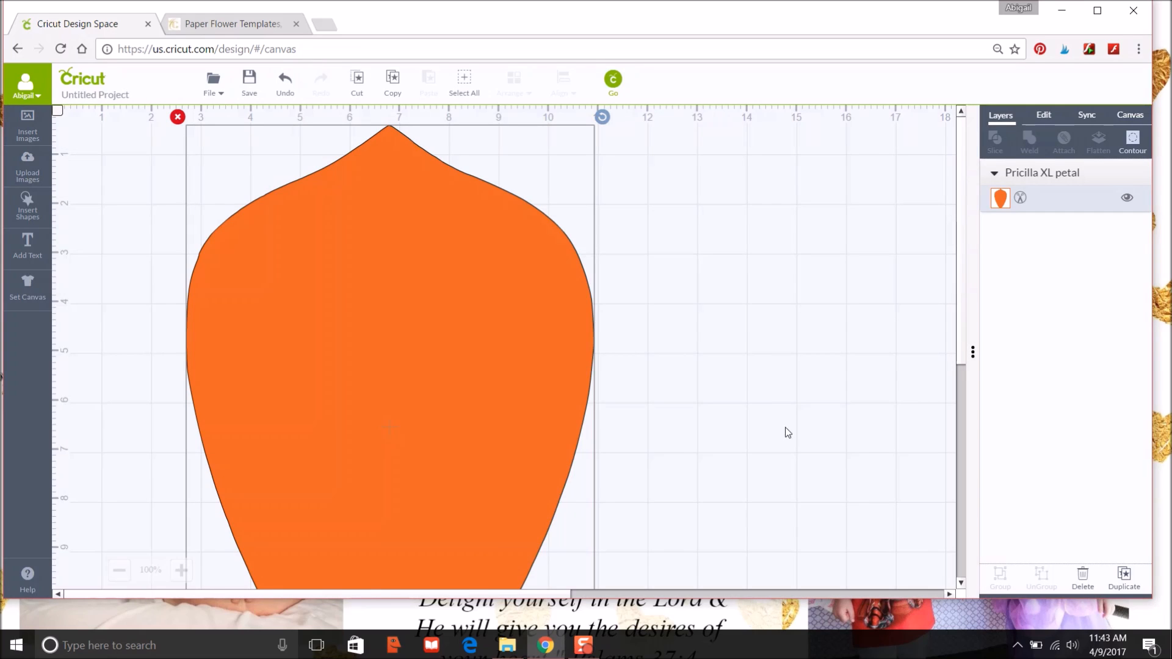
{"action": "left_click", "coordinate": [119, 569]}
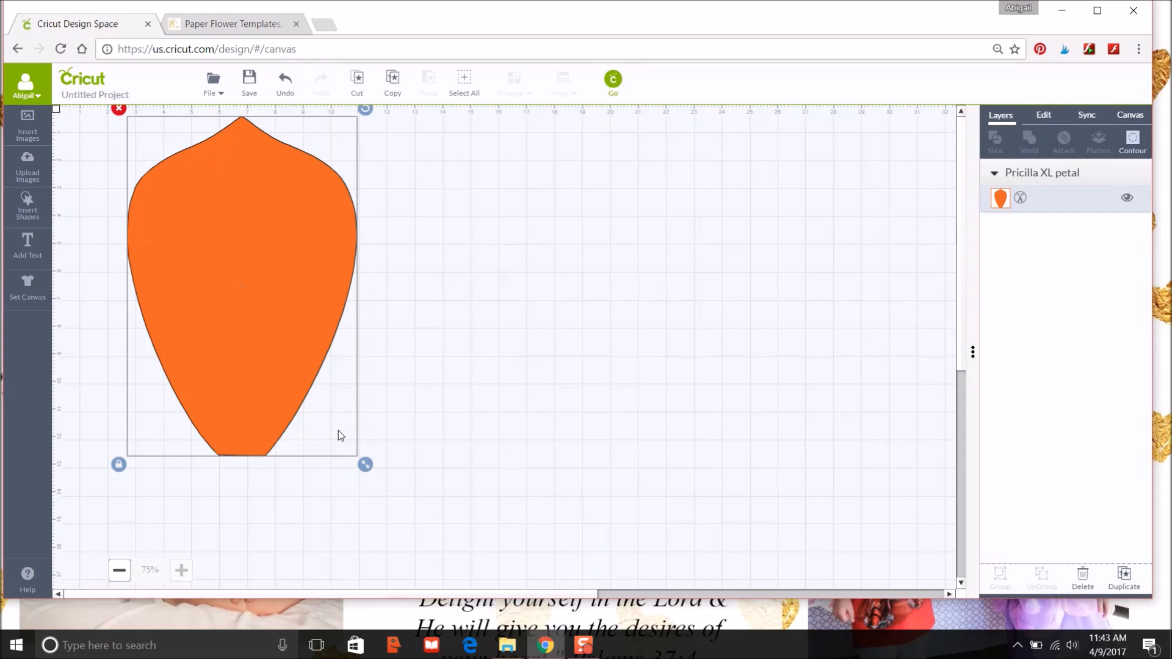
{"action": "left_click_drag", "start_coordinate": [255, 275], "coordinate": [197, 279]}
{"action": "left_click", "coordinate": [218, 490]}
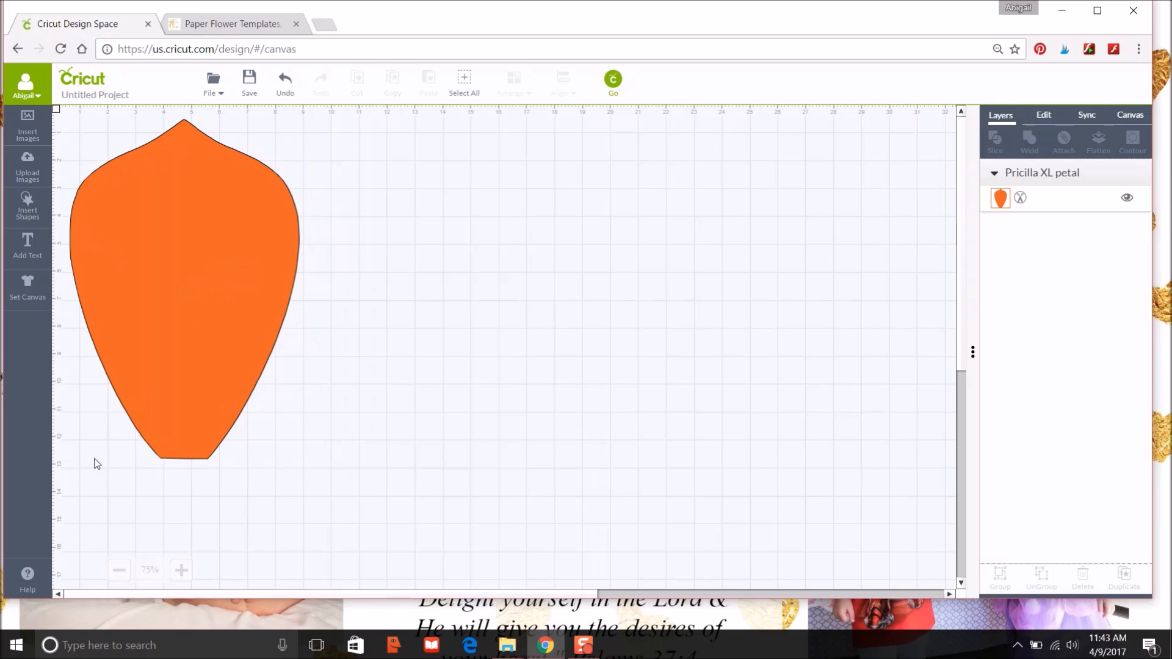
Shrink the petal proportionally to about 7 inches wide by 10 inches tall and keep it near the ruler origin
{"action": "left_click", "coordinate": [211, 361]}
{"action": "left_click_drag", "start_coordinate": [307, 468], "coordinate": [270, 410]}
{"action": "left_click_drag", "start_coordinate": [162, 276], "coordinate": [163, 272]}
{"action": "left_click", "coordinate": [415, 368]}
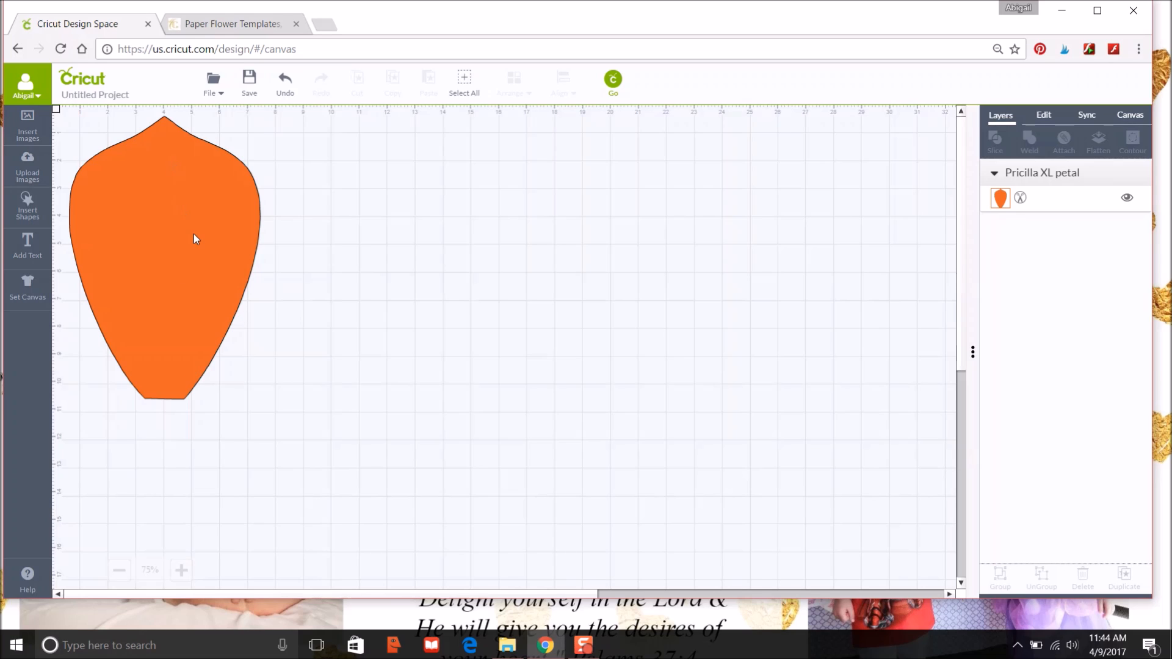
{"action": "left_click_drag", "start_coordinate": [196, 245], "coordinate": [198, 248]}
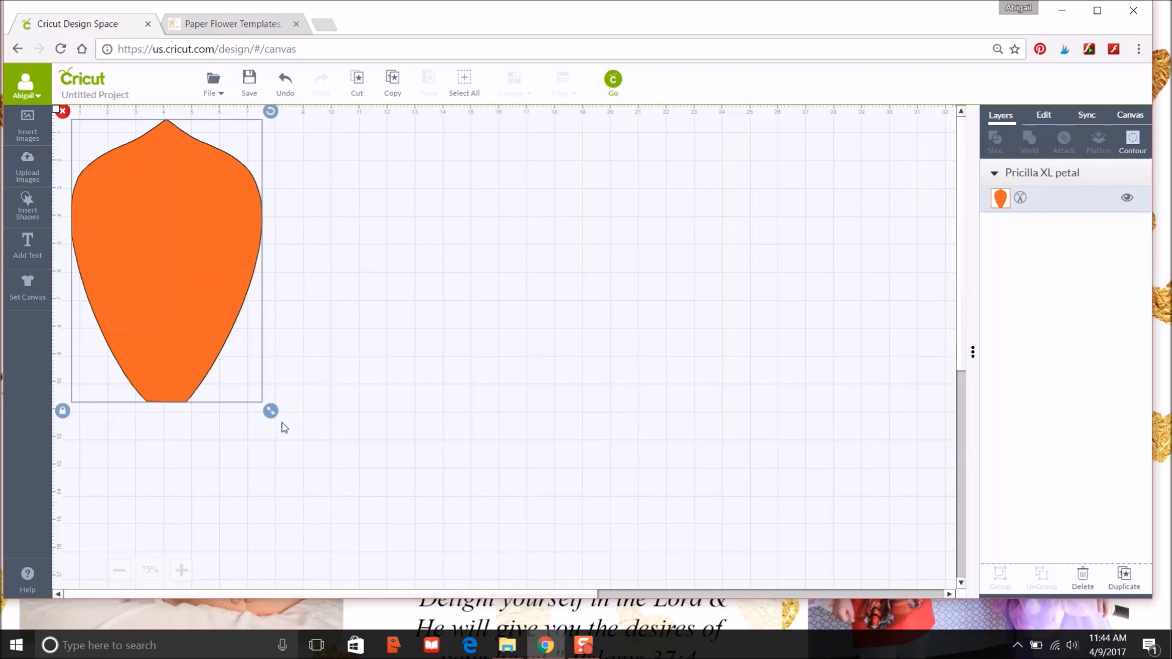
Duplicate the petal, place the copy beside the original, and hide the original
{"action": "left_click", "coordinate": [1127, 576]}
{"action": "left_click_drag", "start_coordinate": [152, 195], "coordinate": [381, 189]}
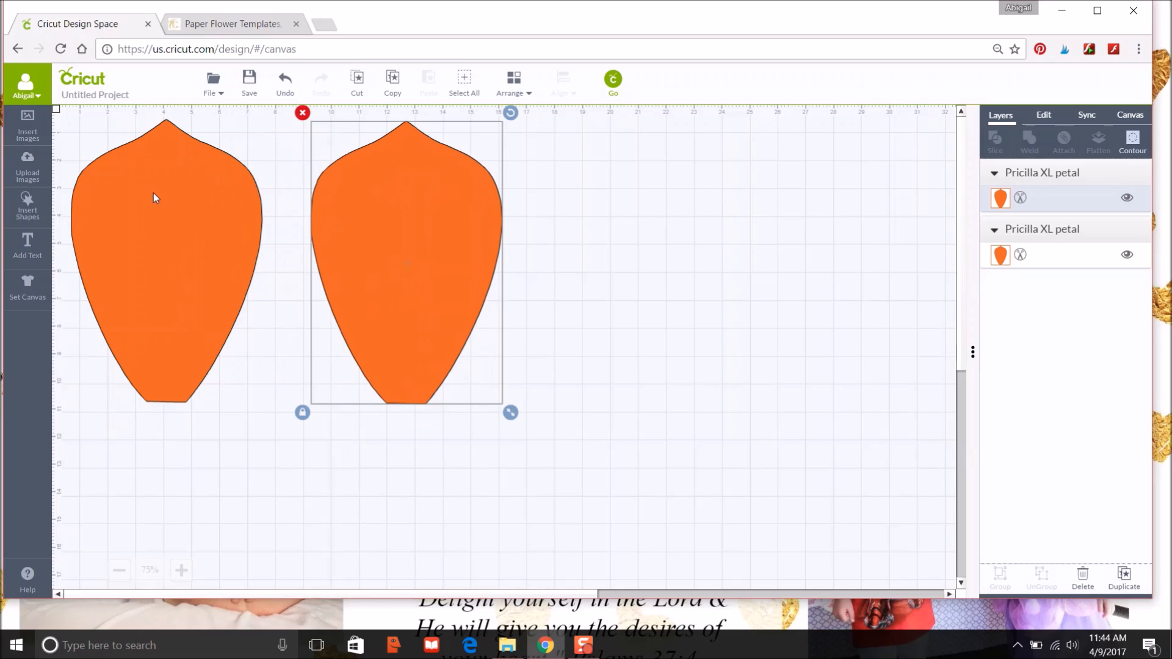
{"action": "left_click", "coordinate": [206, 253]}
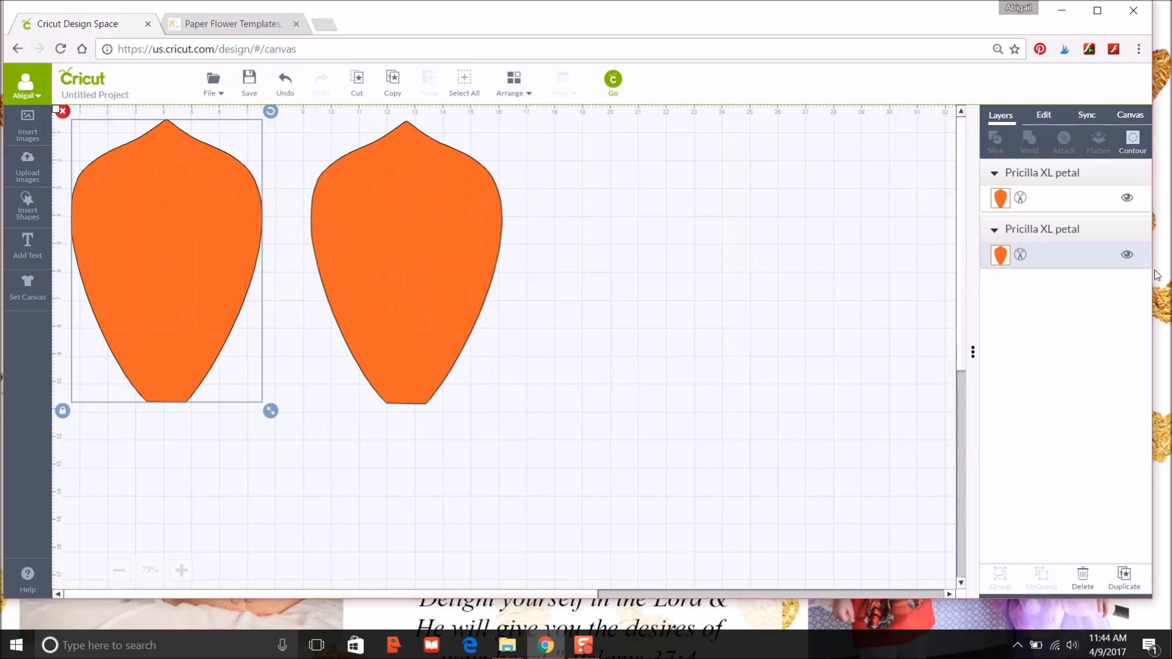
{"action": "left_click", "coordinate": [1126, 256]}
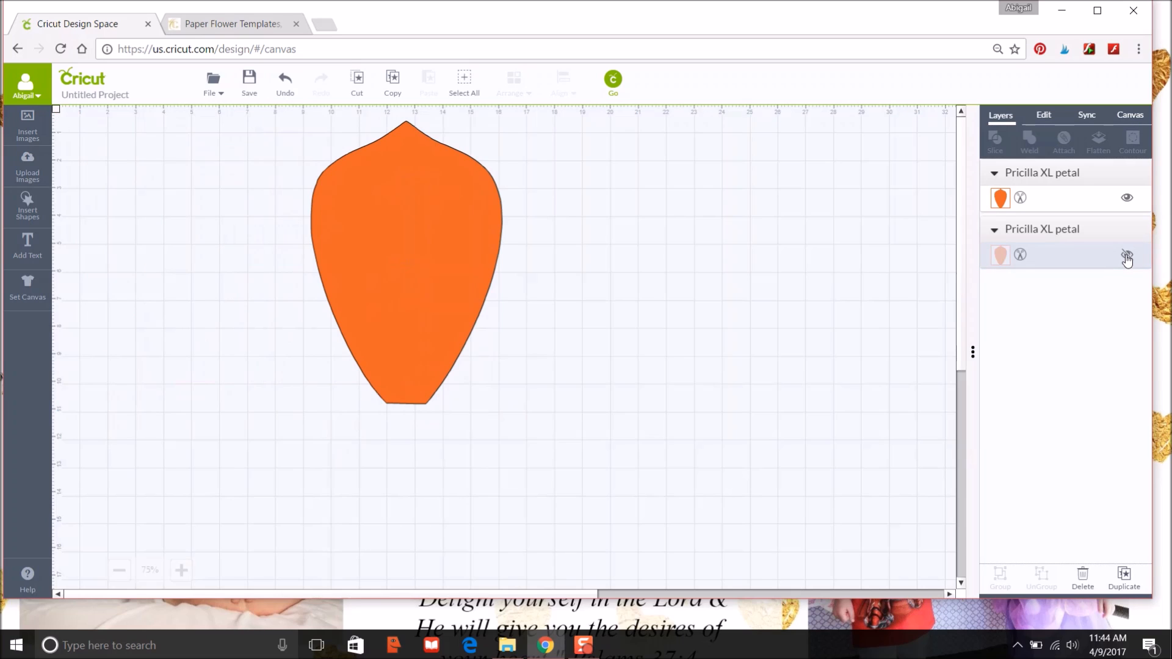
Move the visible petal copy near the ruler origin and shrink it to about 5.7 inches wide by 8.3 inches tall
{"action": "left_click_drag", "start_coordinate": [450, 227], "coordinate": [210, 221]}
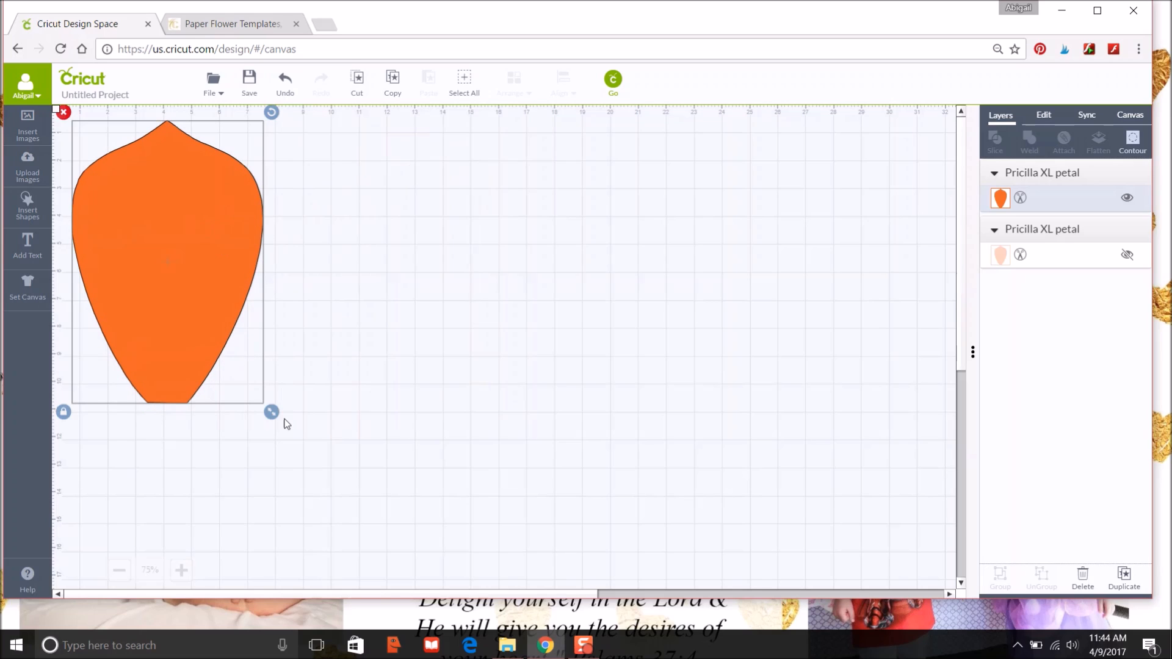
{"action": "left_click_drag", "start_coordinate": [278, 417], "coordinate": [261, 365]}
{"action": "left_click_drag", "start_coordinate": [150, 231], "coordinate": [158, 232]}
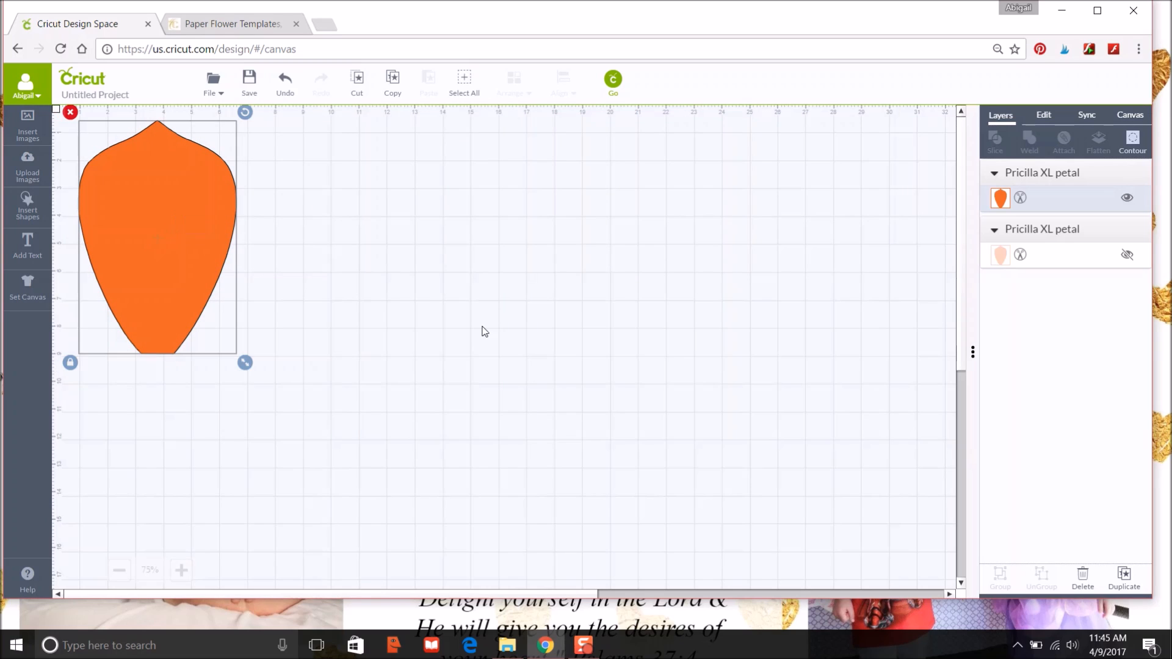
Duplicate the visible petal, rotate the copy 180 degrees, and nest it closely beside the upright petal
{"action": "left_click", "coordinate": [1124, 579]}
{"action": "left_click_drag", "start_coordinate": [170, 211], "coordinate": [325, 204]}
{"action": "left_click_drag", "start_coordinate": [406, 113], "coordinate": [215, 396]}
{"action": "left_click_drag", "start_coordinate": [345, 209], "coordinate": [331, 214]}
Move both visible petals together closer to the ruler origin and attach them as one set
{"action": "left_click", "coordinate": [465, 75]}
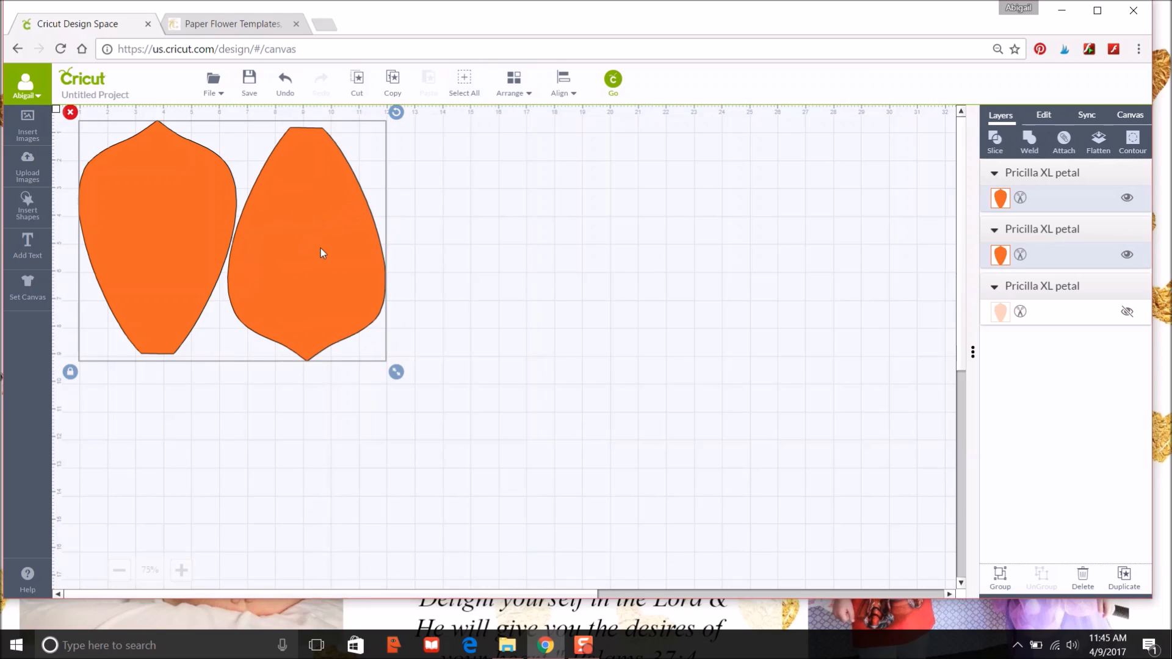
{"action": "left_click_drag", "start_coordinate": [340, 196], "coordinate": [327, 197]}
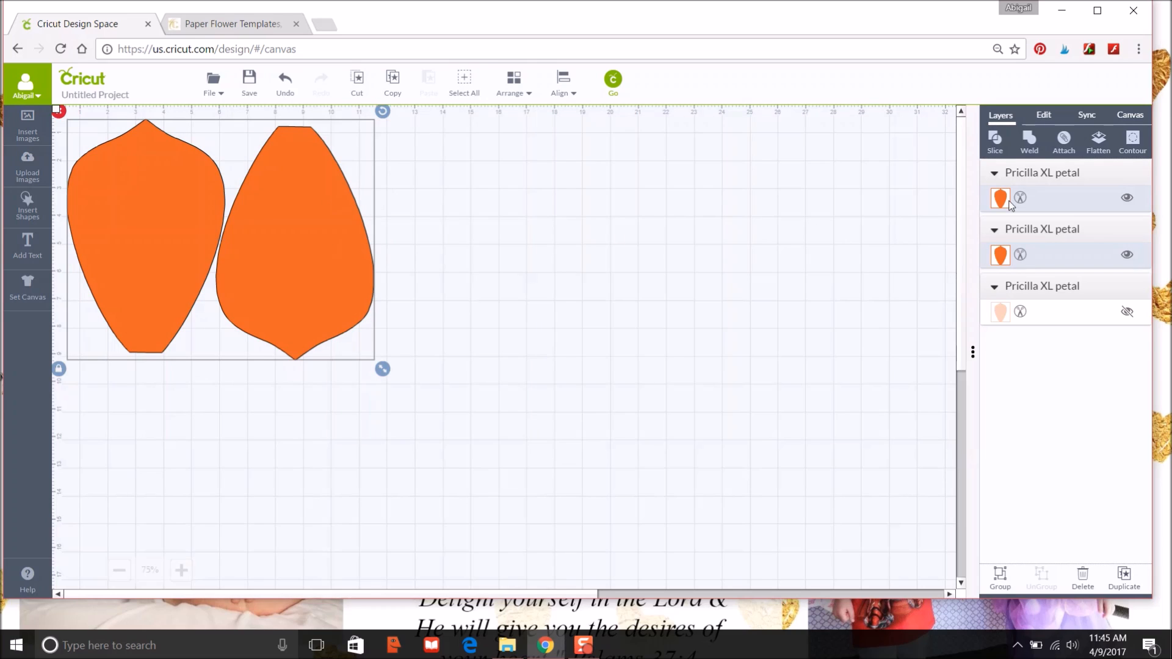
{"action": "left_click", "coordinate": [1062, 144]}
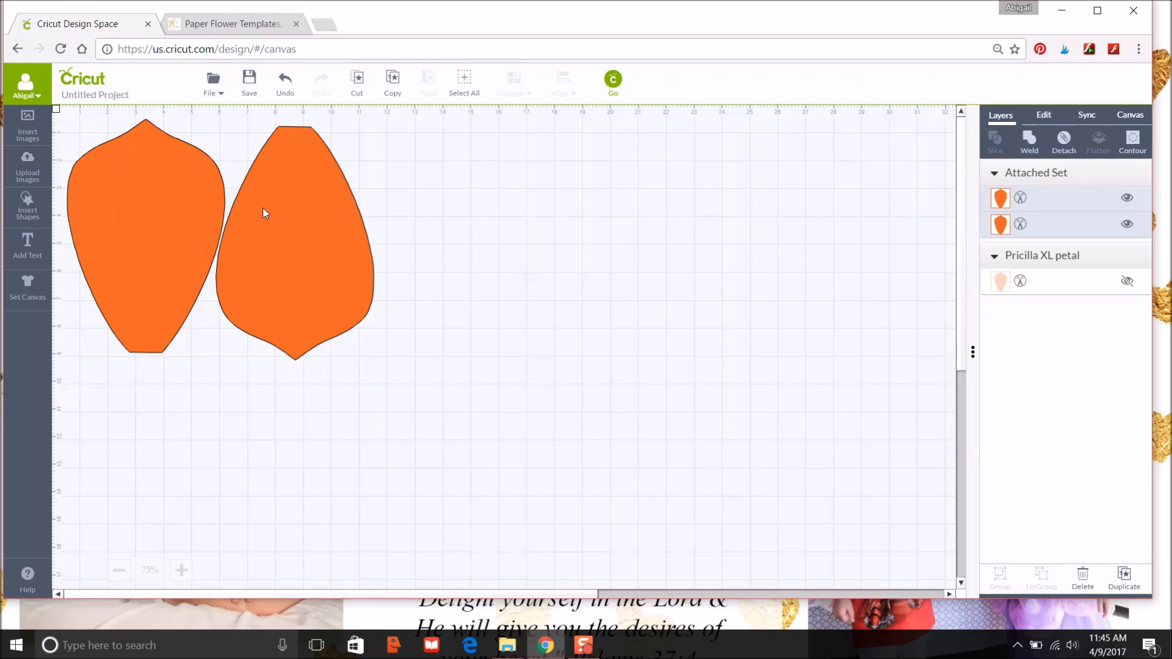
Shrink the attached petal pair proportionally to about 10.2 inches wide by 8 inches tall
{"action": "left_click", "coordinate": [358, 240]}
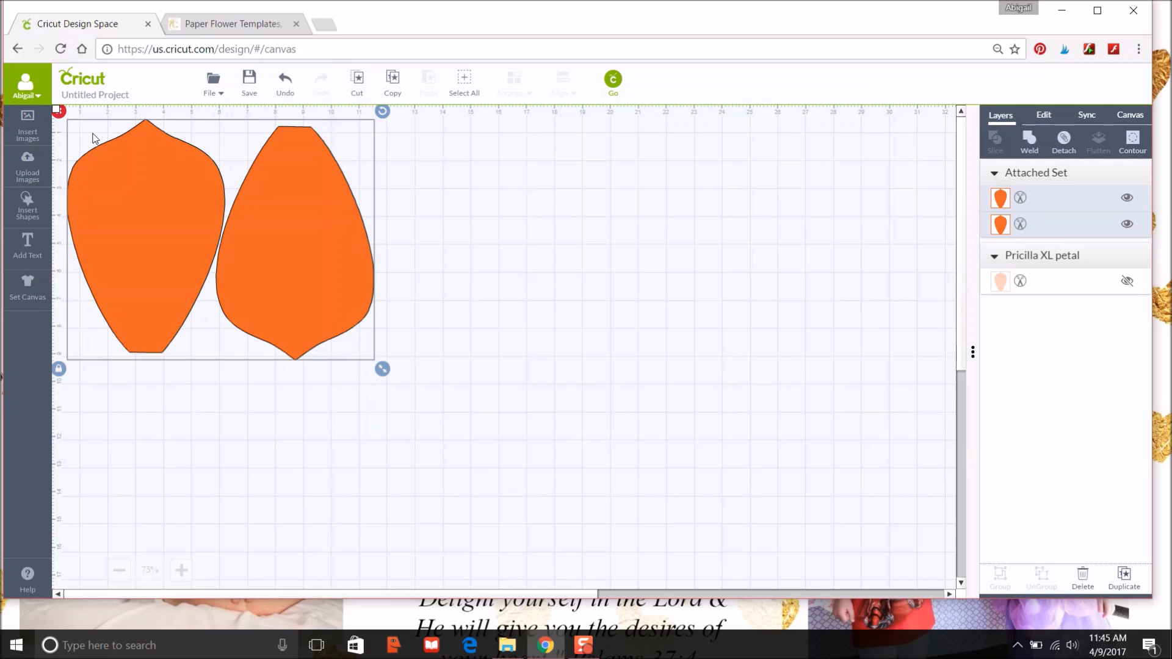
{"action": "left_click_drag", "start_coordinate": [381, 368], "coordinate": [367, 356]}
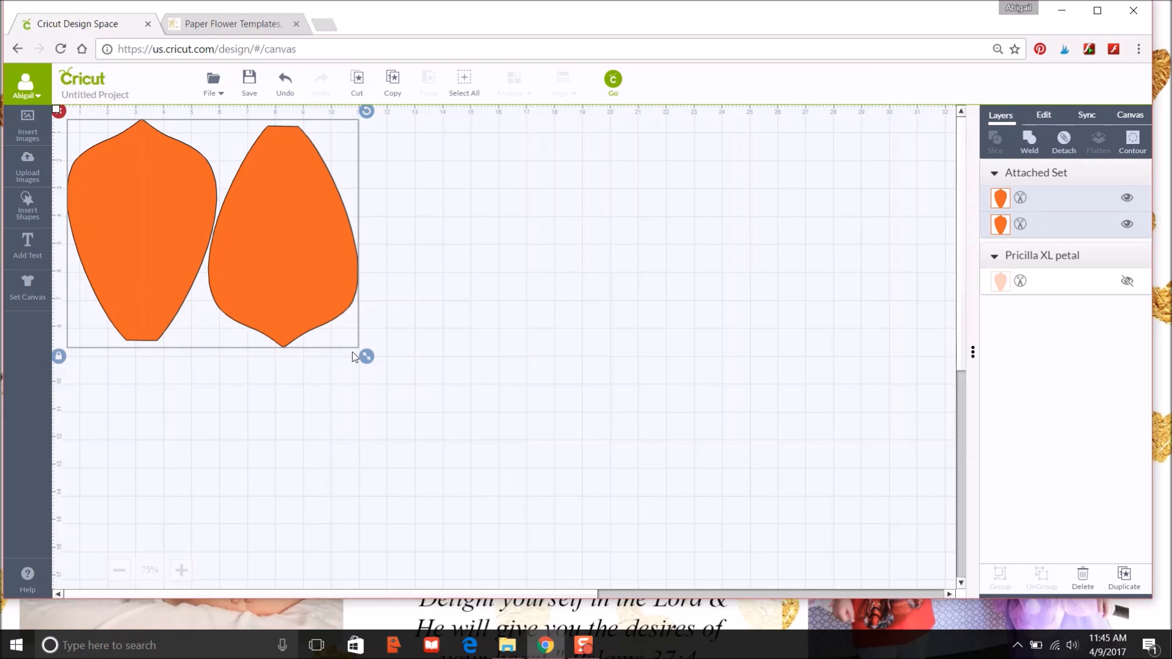
{"action": "left_click_drag", "start_coordinate": [363, 353], "coordinate": [359, 349]}
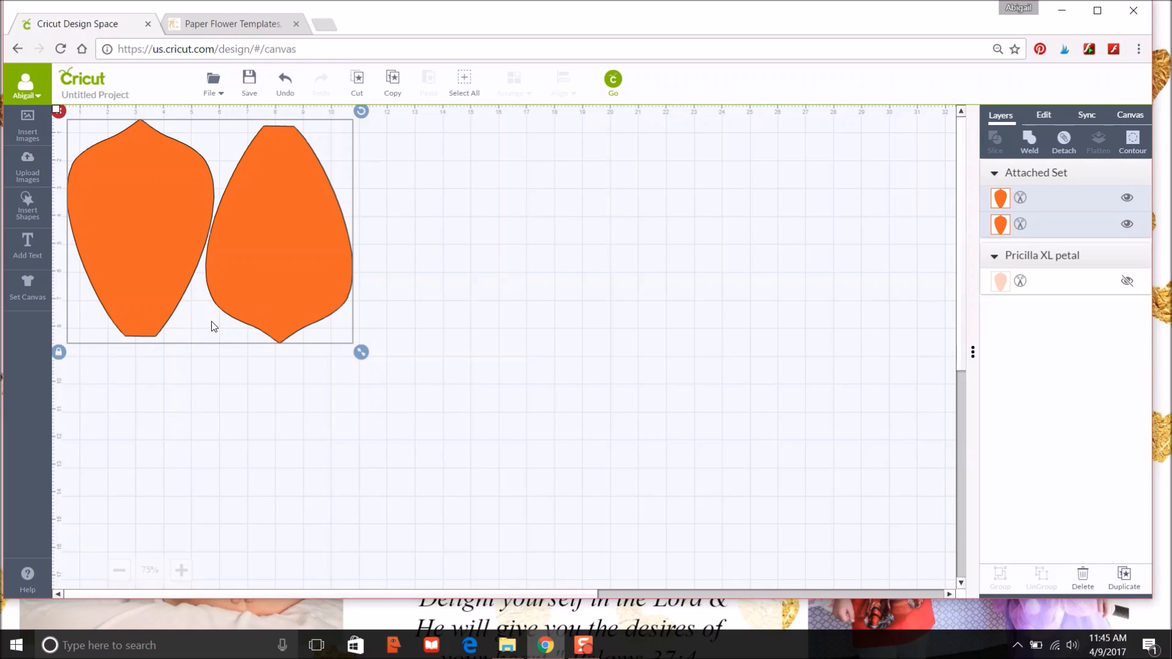
{"action": "left_click", "coordinate": [293, 358]}
Duplicate the attached petal pair, move the copy aside, and hide both petals of the original pair
{"action": "left_click", "coordinate": [296, 192]}
{"action": "left_click", "coordinate": [1123, 577]}
{"action": "left_click_drag", "start_coordinate": [287, 262], "coordinate": [628, 327]}
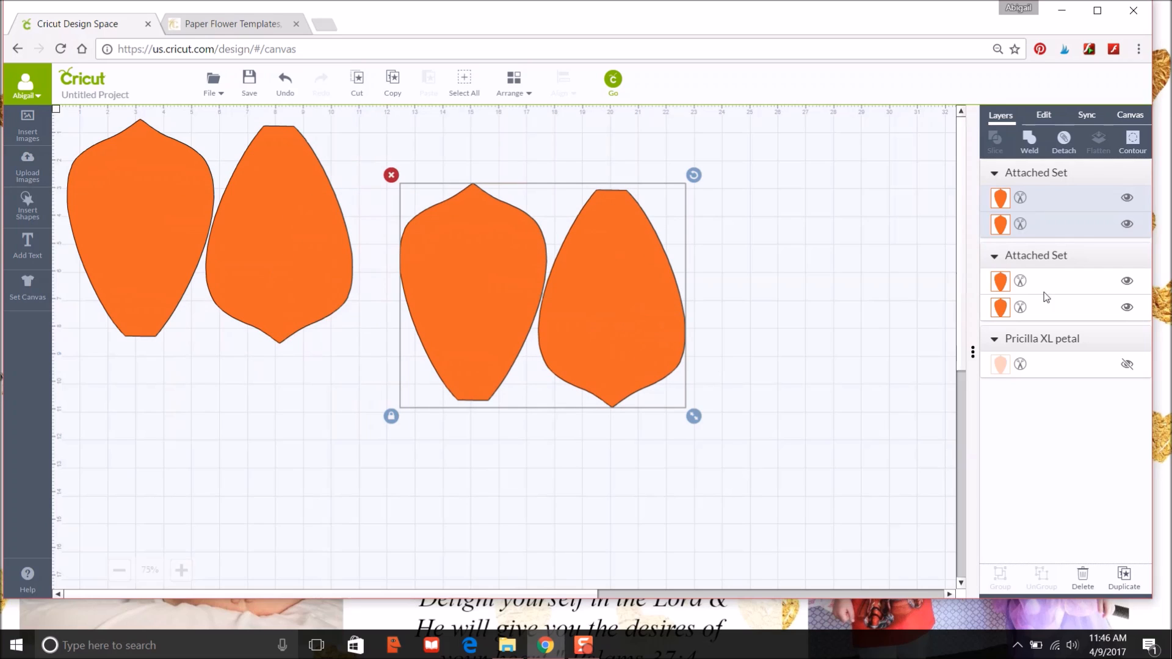
{"action": "left_click", "coordinate": [1126, 281]}
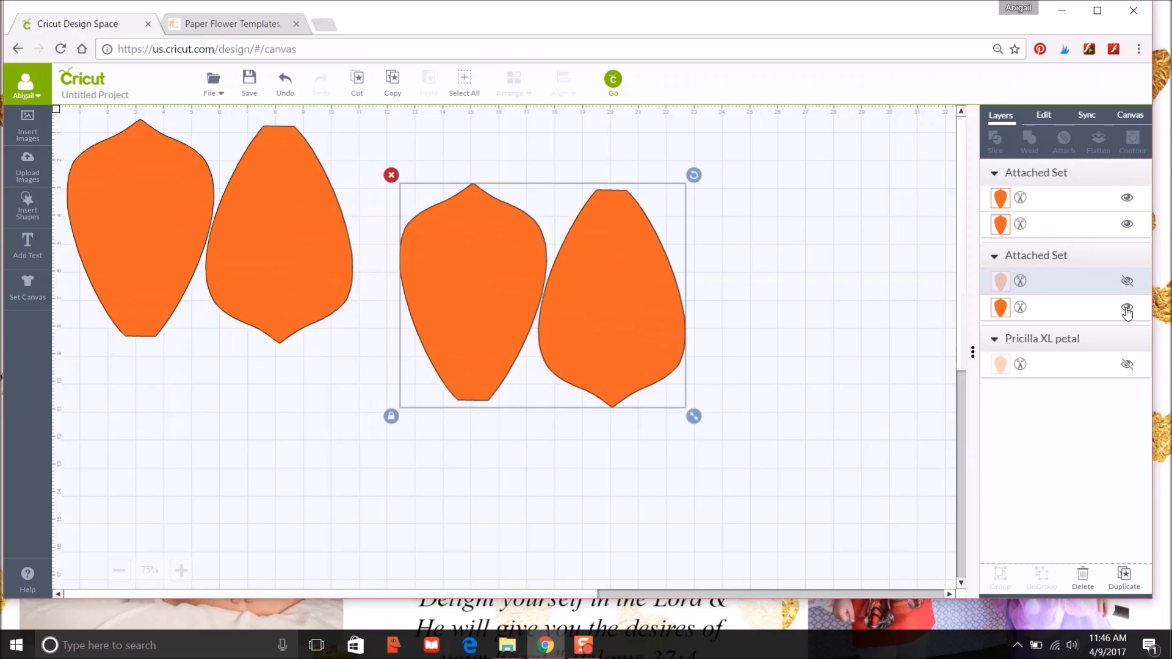
{"action": "left_click", "coordinate": [1126, 307]}
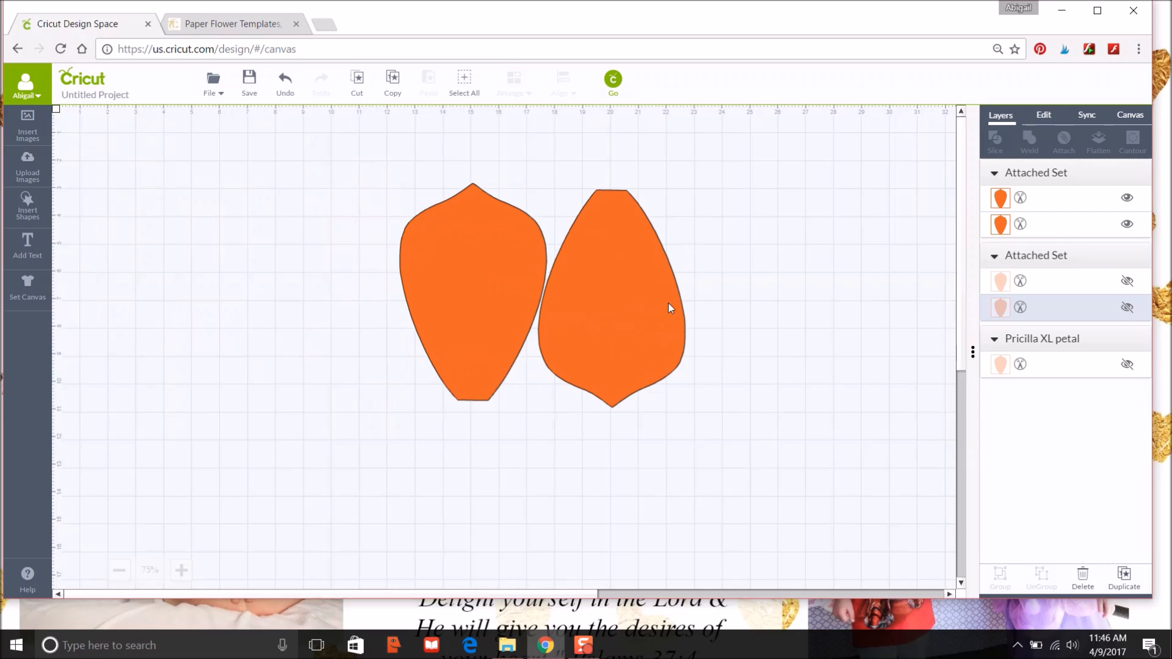
Shrink the visible pair to about 8 by 6 inches near the ruler origin and place a duplicate pair directly below it
{"action": "left_click_drag", "start_coordinate": [465, 293], "coordinate": [305, 233]}
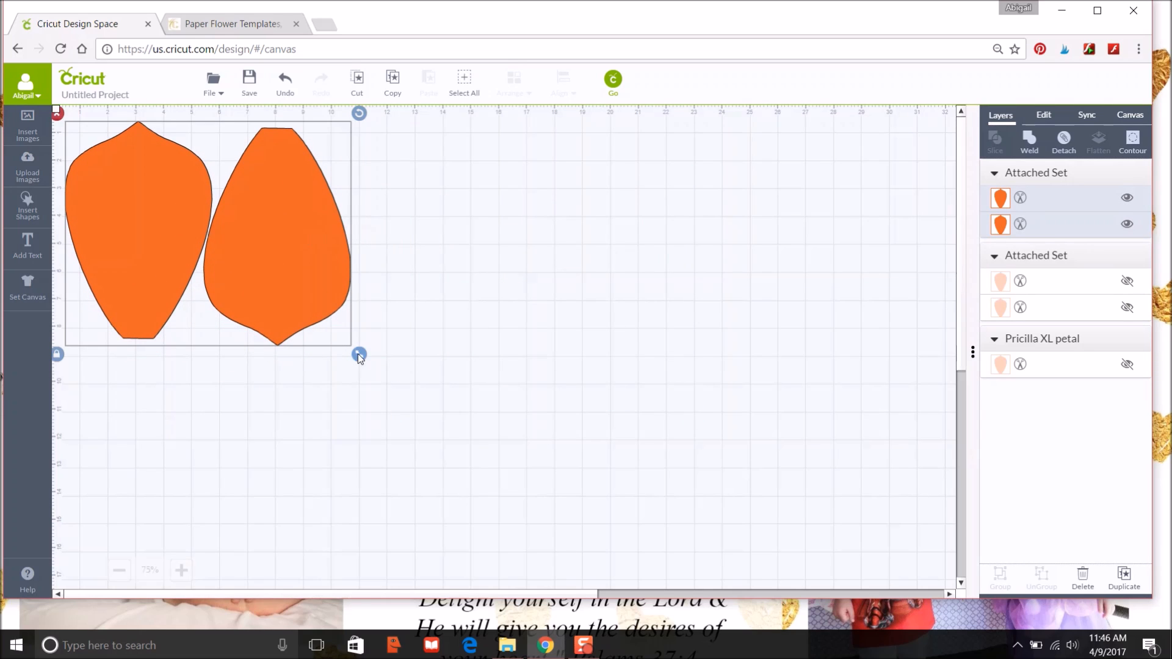
{"action": "left_click_drag", "start_coordinate": [358, 354], "coordinate": [333, 306]}
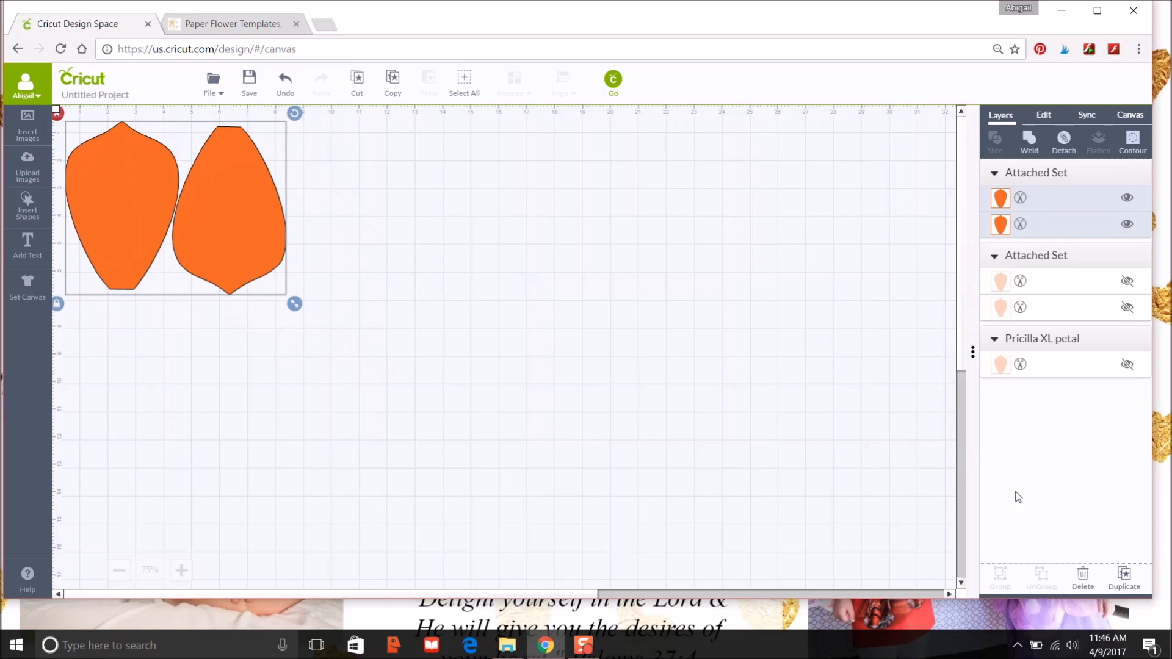
{"action": "left_click", "coordinate": [1123, 577]}
{"action": "left_click_drag", "start_coordinate": [225, 163], "coordinate": [223, 327]}
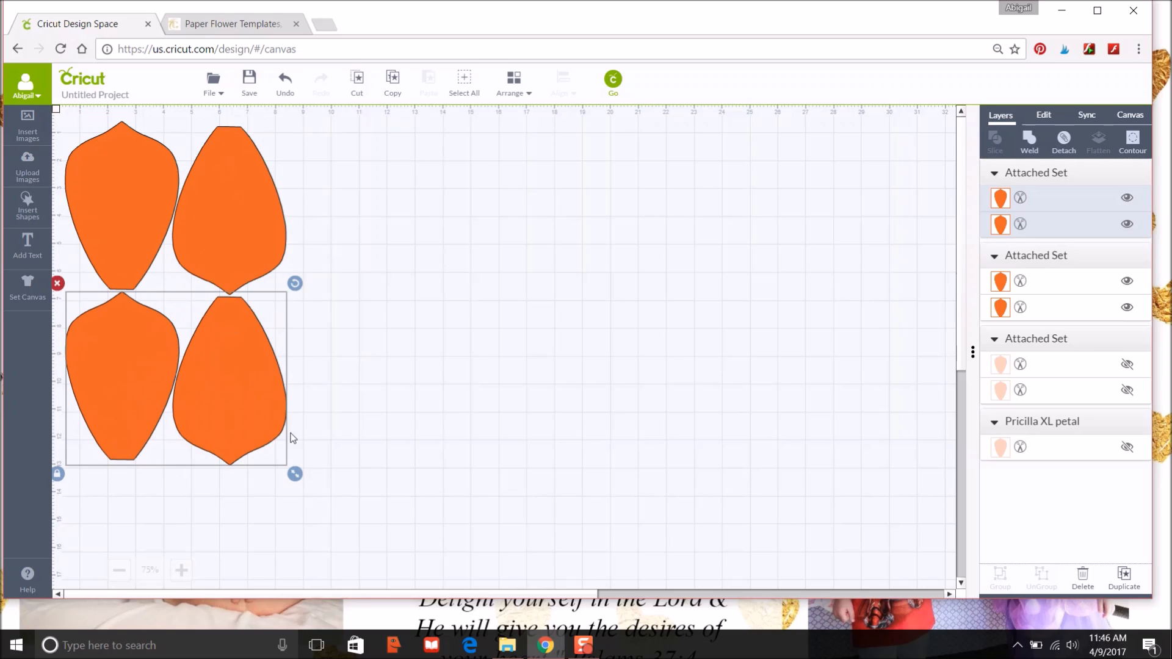
{"action": "left_click_drag", "start_coordinate": [203, 397], "coordinate": [208, 393]}
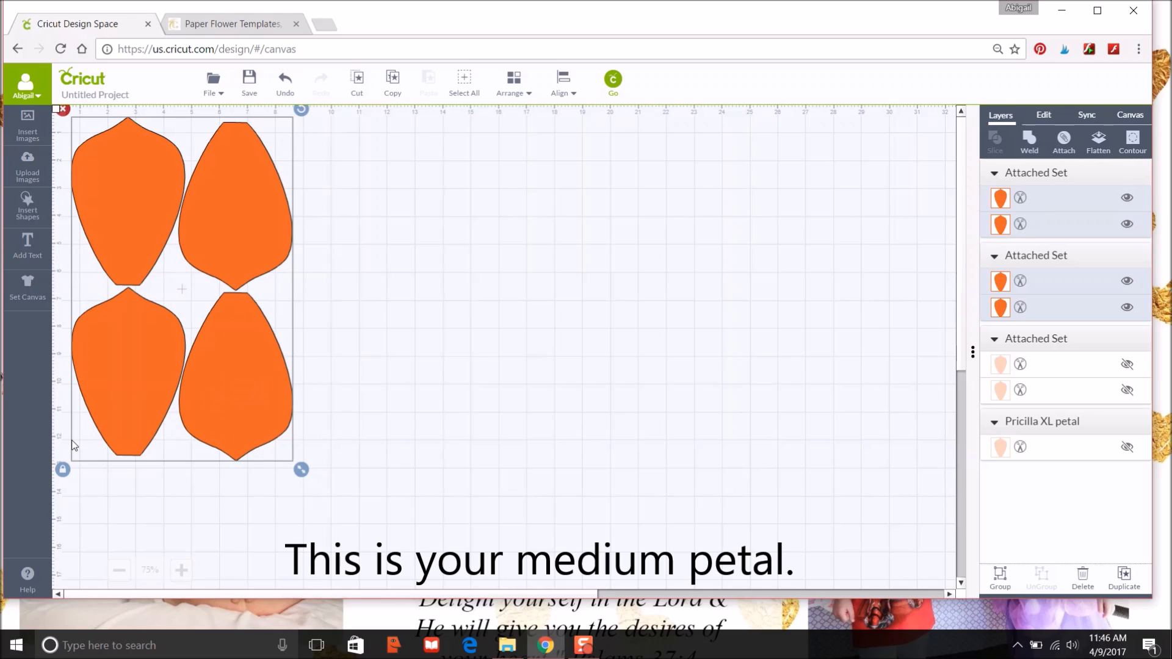
Shrink all four visible petals proportionally to about 6.8 inches wide by 10.6 inches tall
{"action": "left_click_drag", "start_coordinate": [302, 470], "coordinate": [290, 421]}
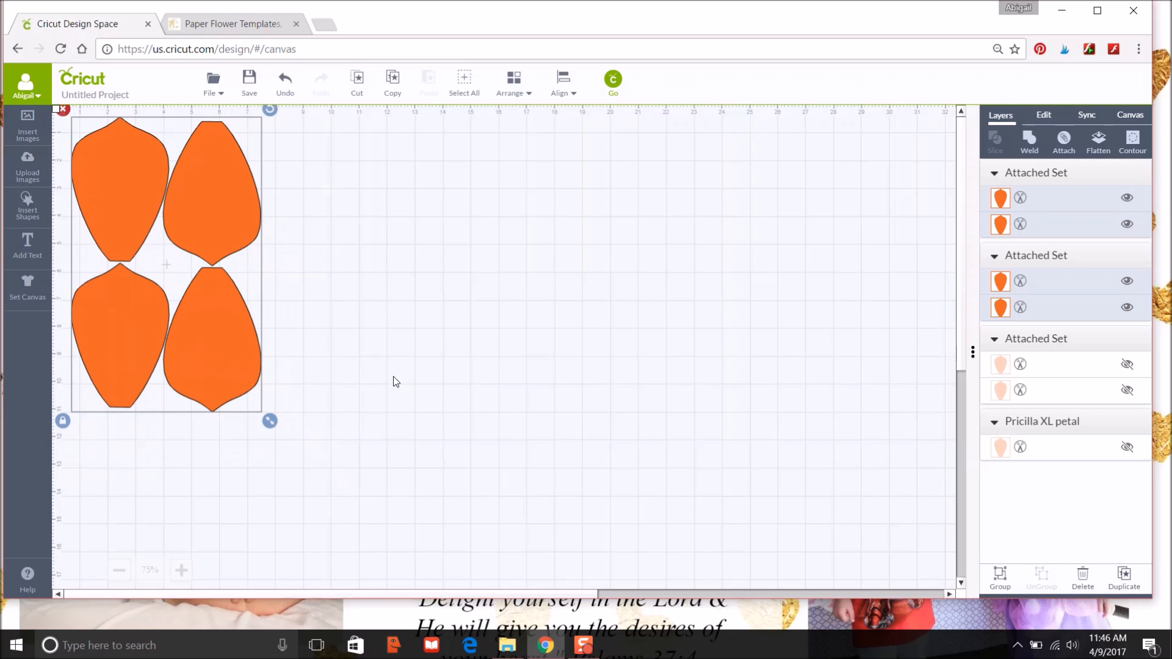
{"action": "left_click", "coordinate": [496, 360]}
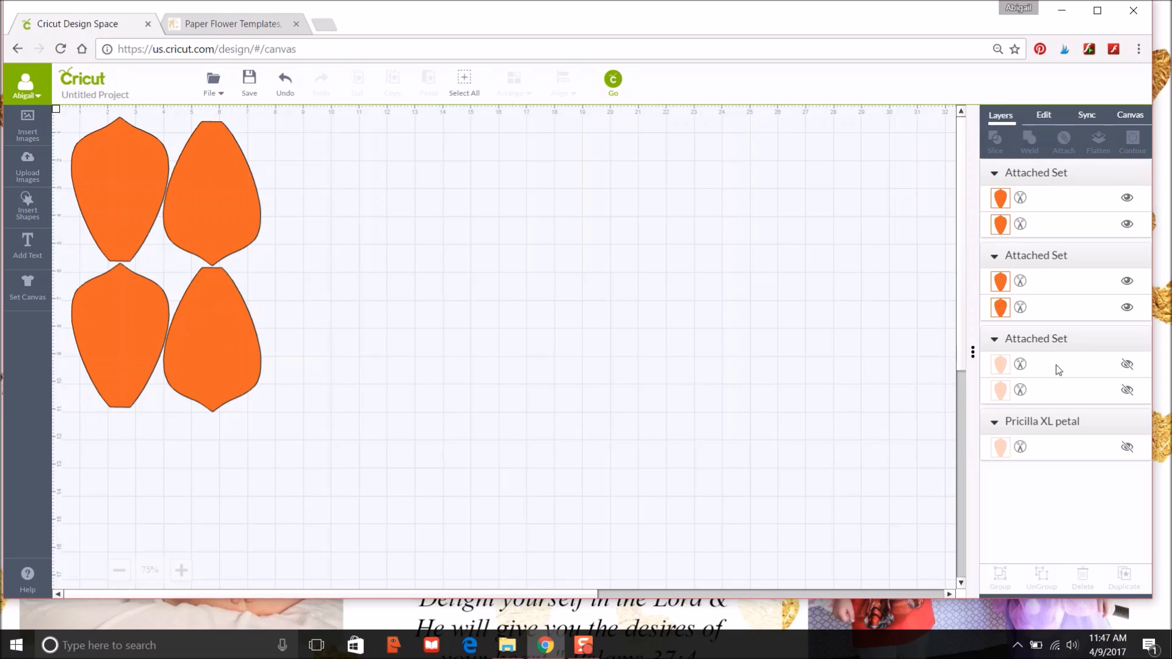
Duplicate all four medium petals together and move the copy aside to an empty area of the canvas
{"action": "left_click", "coordinate": [233, 339]}
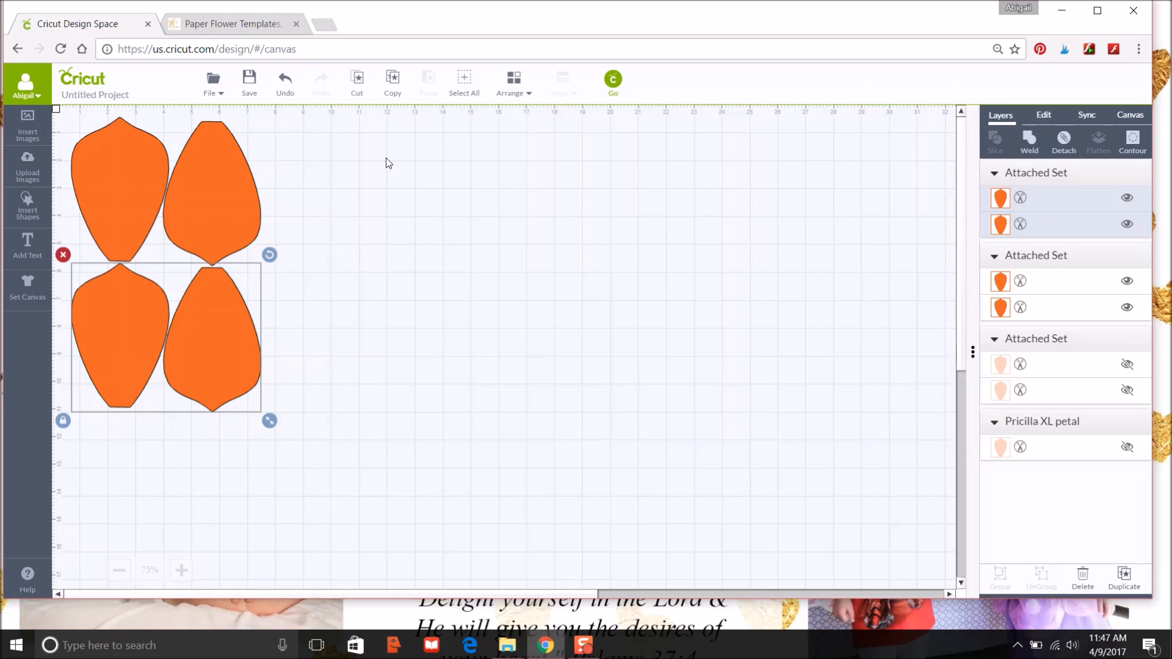
{"action": "left_click", "coordinate": [464, 81]}
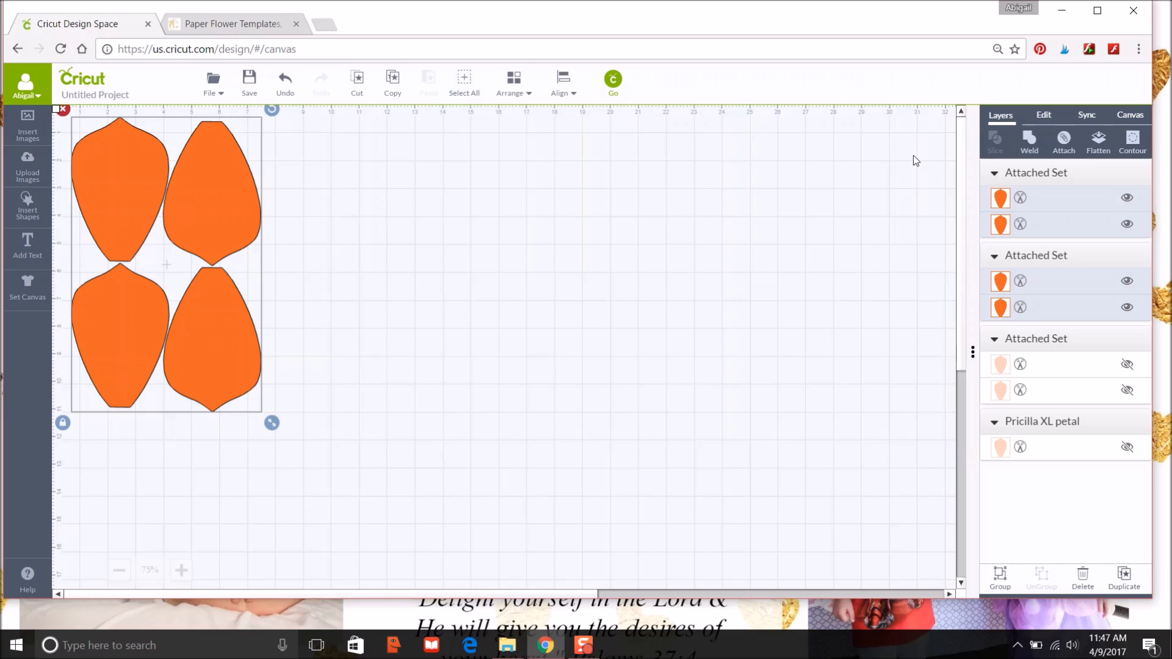
{"action": "left_click", "coordinate": [611, 77]}
{"action": "left_click", "coordinate": [1129, 580]}
{"action": "left_click_drag", "start_coordinate": [229, 307], "coordinate": [604, 353]}
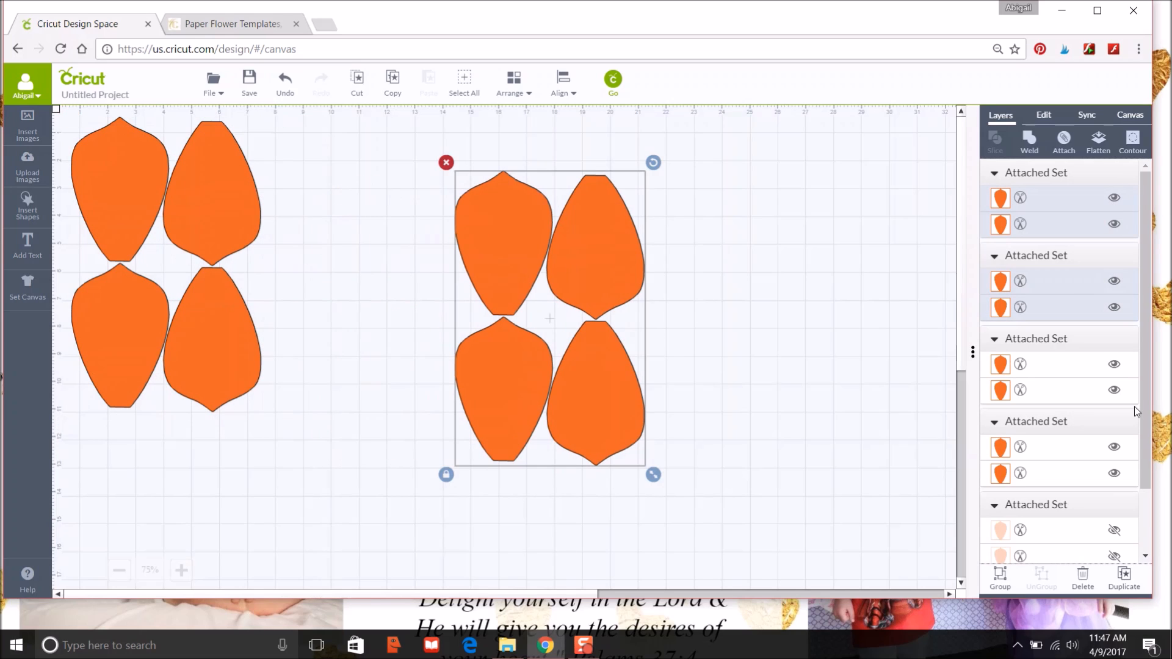
Hide all four petals of the two original medium pairs, keeping only the duplicated petals shown
{"action": "left_click", "coordinate": [1114, 364]}
{"action": "left_click", "coordinate": [1115, 390]}
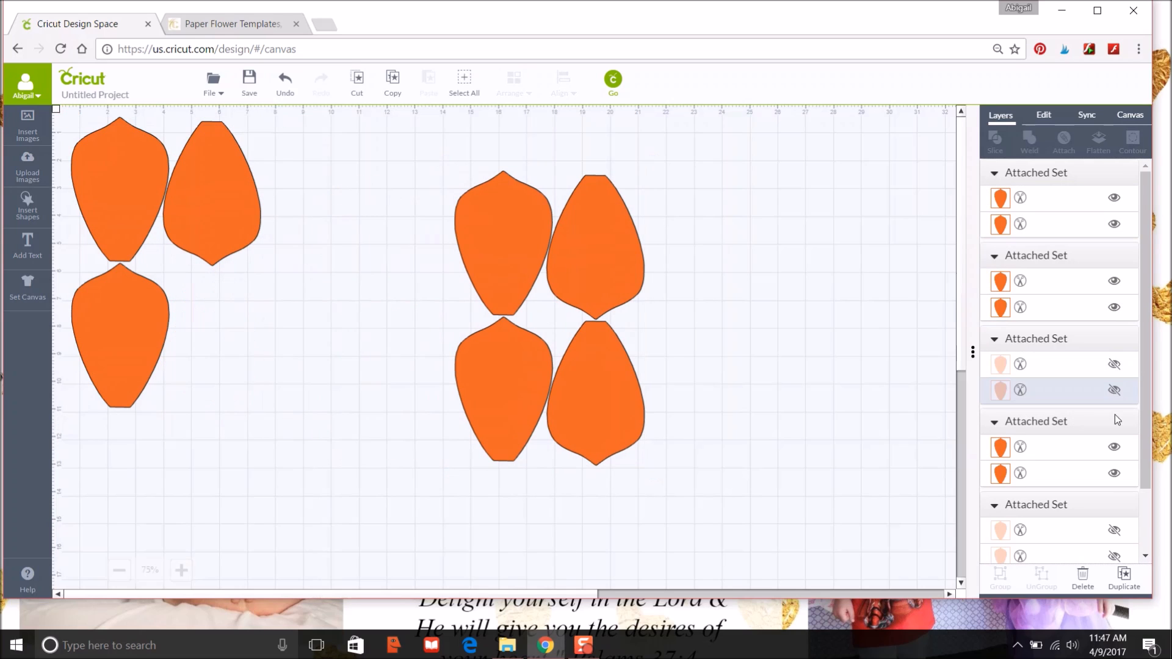
{"action": "left_click", "coordinate": [1114, 447]}
{"action": "left_click", "coordinate": [1114, 473]}
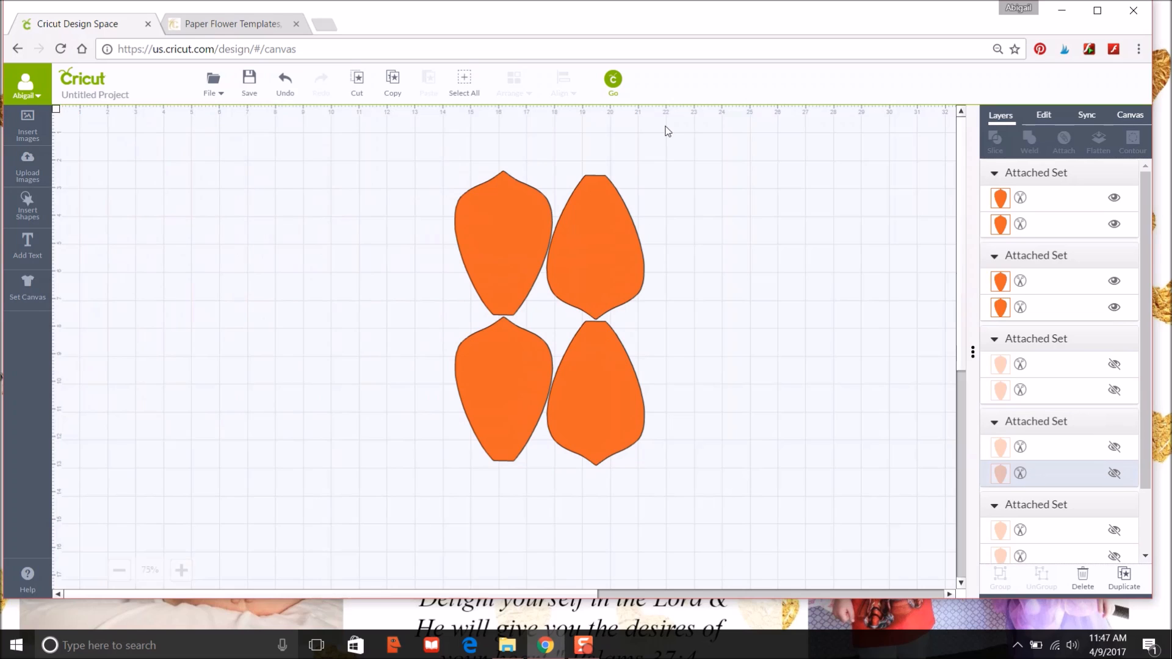
Move the four duplicated petals together to the ruler origin
{"action": "left_click", "coordinate": [464, 82]}
{"action": "left_click_drag", "start_coordinate": [609, 254], "coordinate": [106, 208]}
{"action": "left_click", "coordinate": [421, 226]}
Detach both visible petal pairs into individual petals
{"action": "left_click", "coordinate": [196, 230]}
{"action": "left_click", "coordinate": [272, 297]}
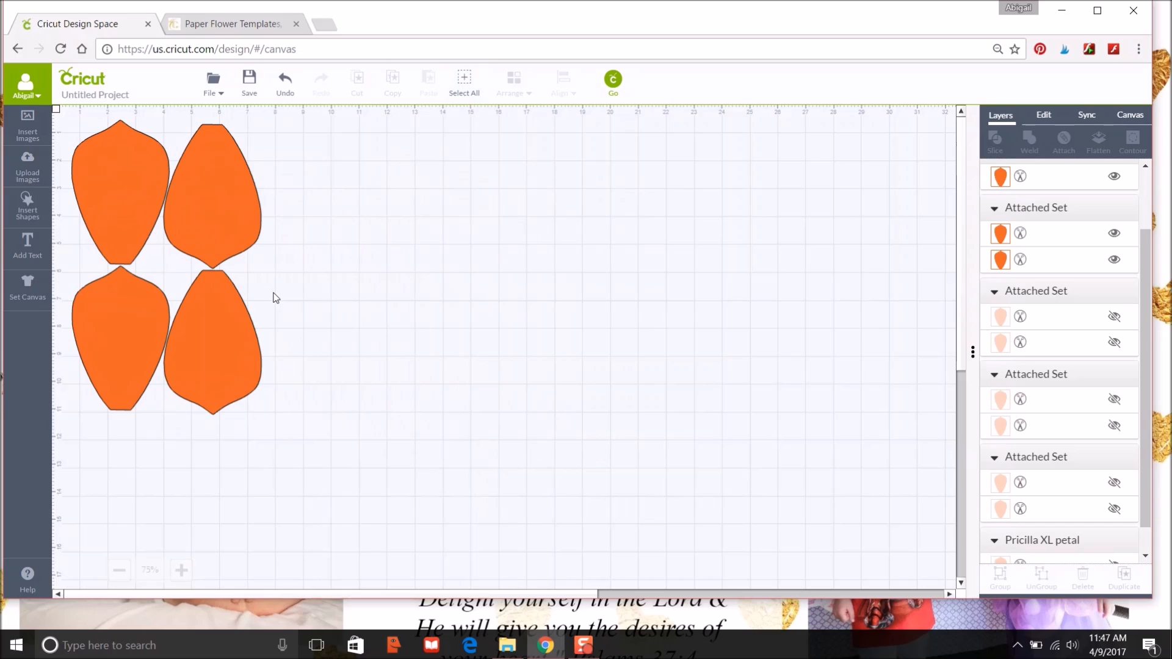
{"action": "left_click", "coordinate": [166, 323]}
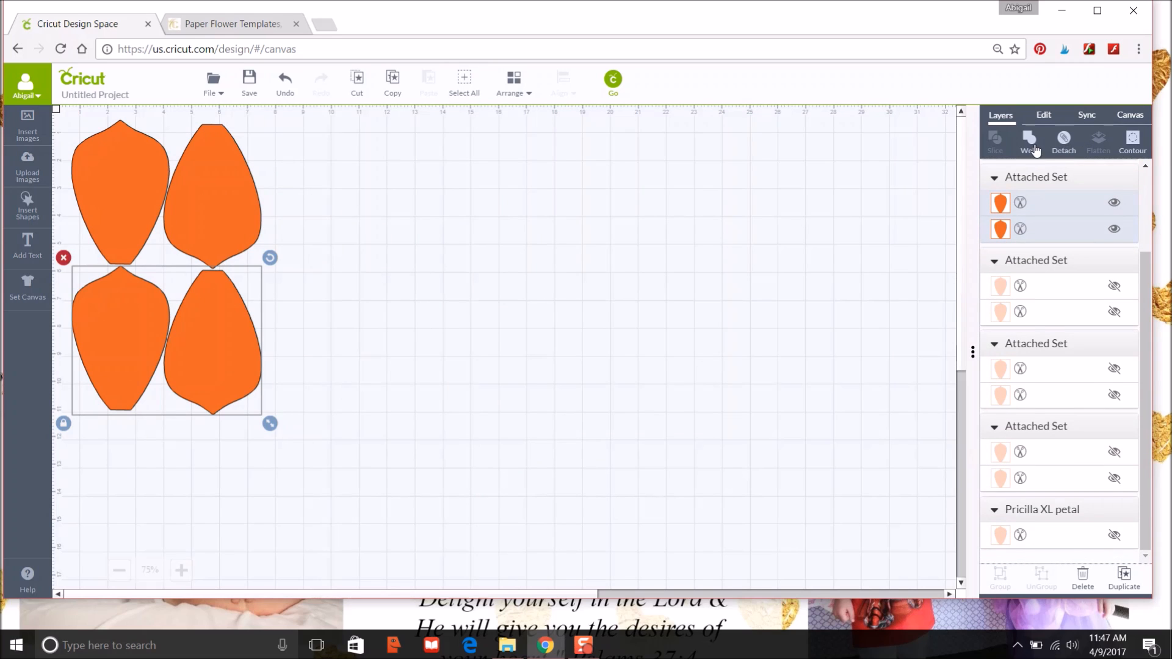
{"action": "left_click", "coordinate": [1063, 142]}
{"action": "left_click", "coordinate": [423, 238]}
Duplicate the two stacked petals nearest the ruler origin and place the copies as a third column beside the existing two
{"action": "left_click_drag", "start_coordinate": [187, 416], "coordinate": [61, 113]}
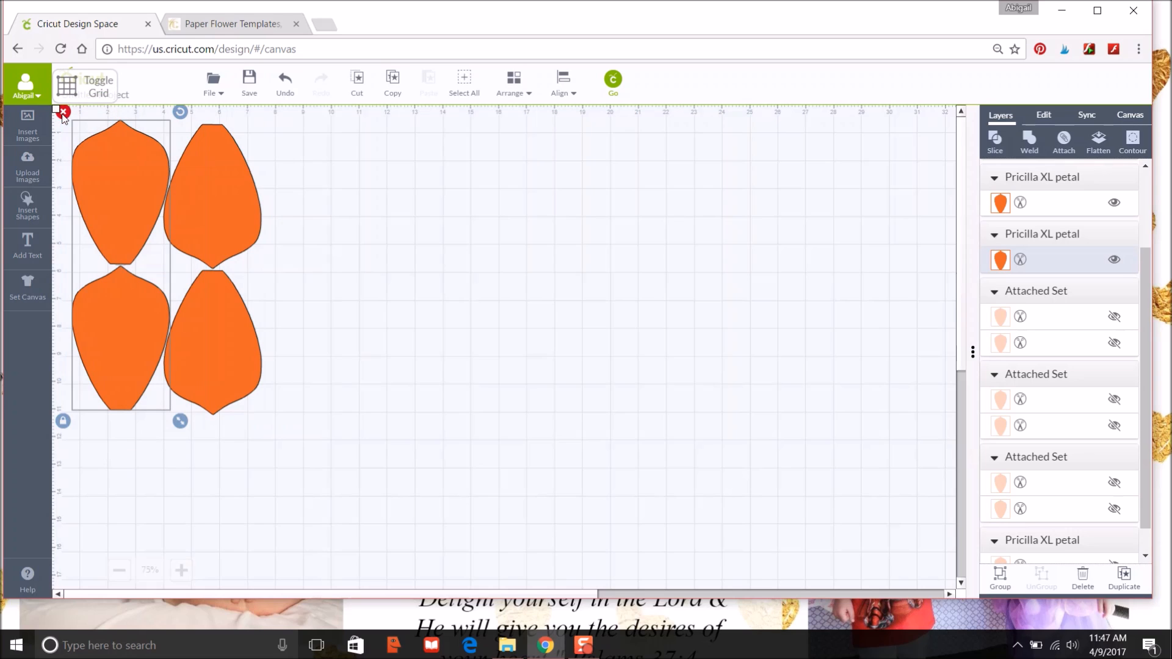
{"action": "left_click", "coordinate": [1124, 577]}
{"action": "left_click_drag", "start_coordinate": [118, 337], "coordinate": [291, 320]}
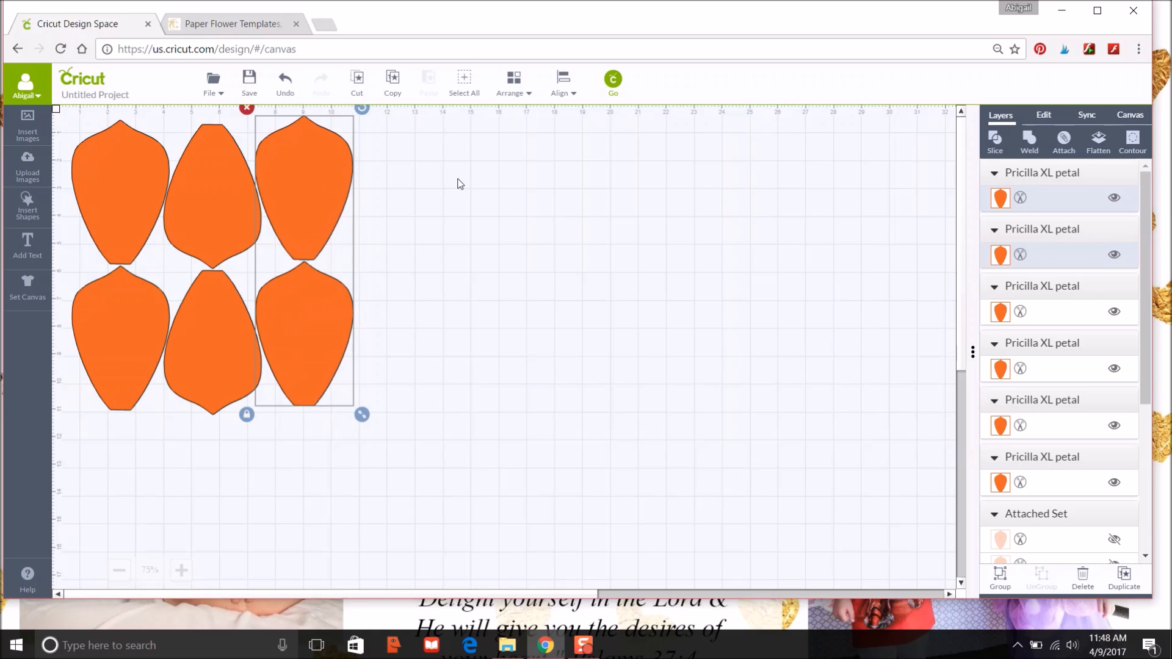
{"action": "left_click_drag", "start_coordinate": [339, 174], "coordinate": [338, 181]}
Shrink all six petals proportionally to about 7.9 by 8.3 inches and attach them as one small-petal set
{"action": "left_click", "coordinate": [464, 82]}
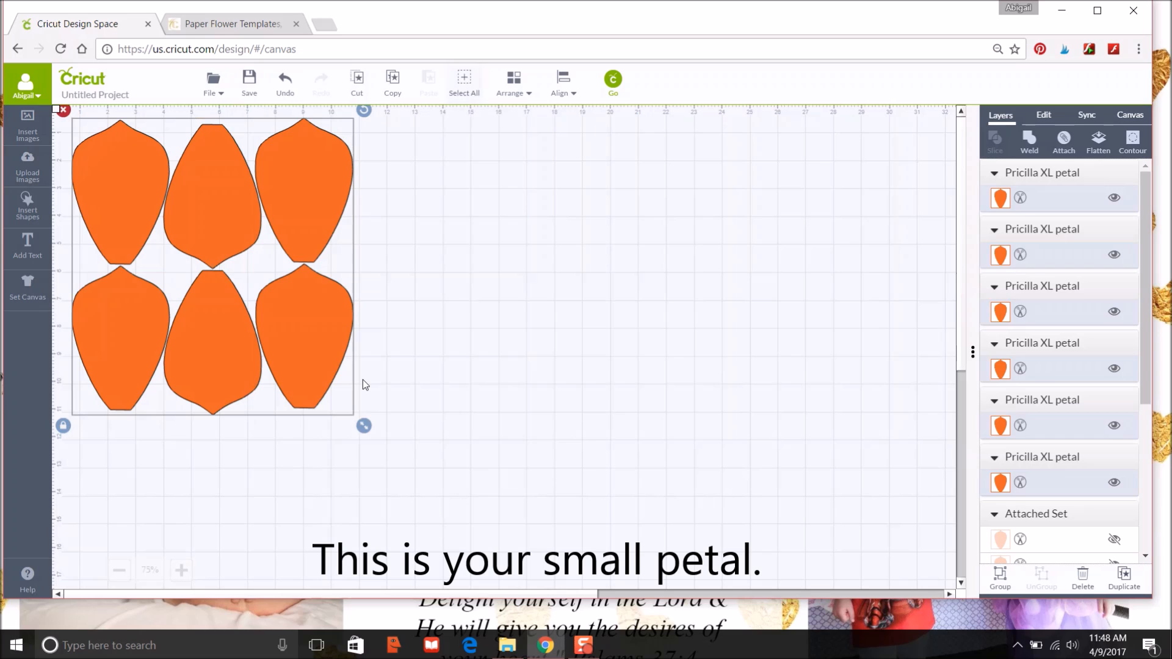
{"action": "left_click_drag", "start_coordinate": [365, 427], "coordinate": [349, 357]}
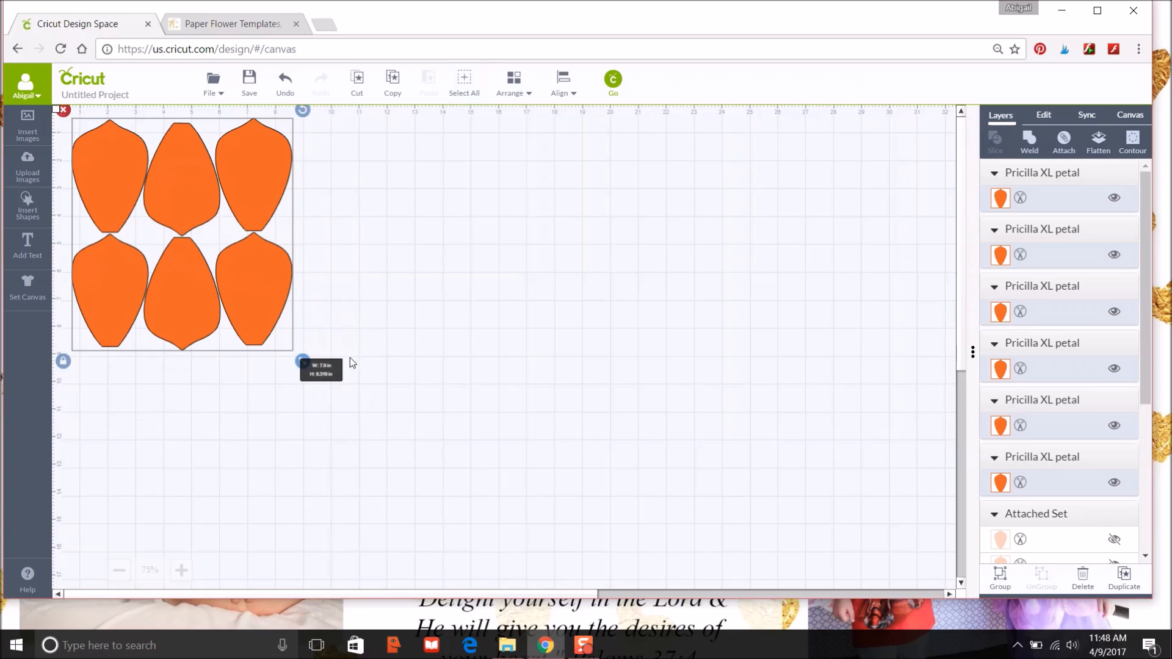
{"action": "left_click", "coordinate": [95, 367]}
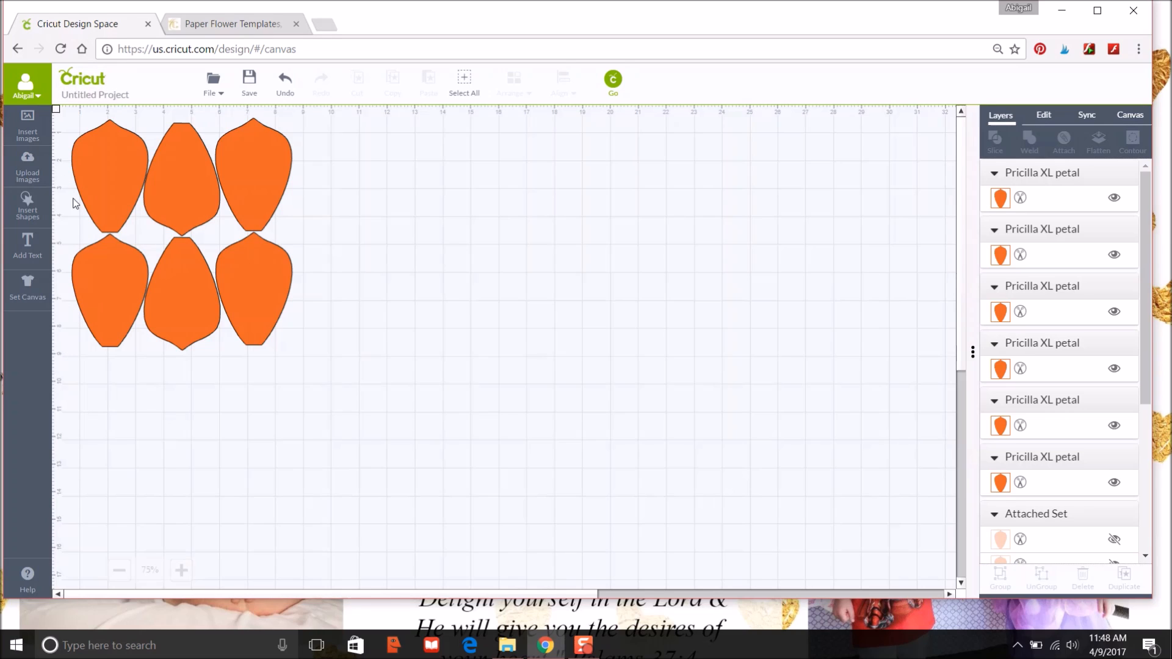
{"action": "left_click", "coordinate": [266, 319]}
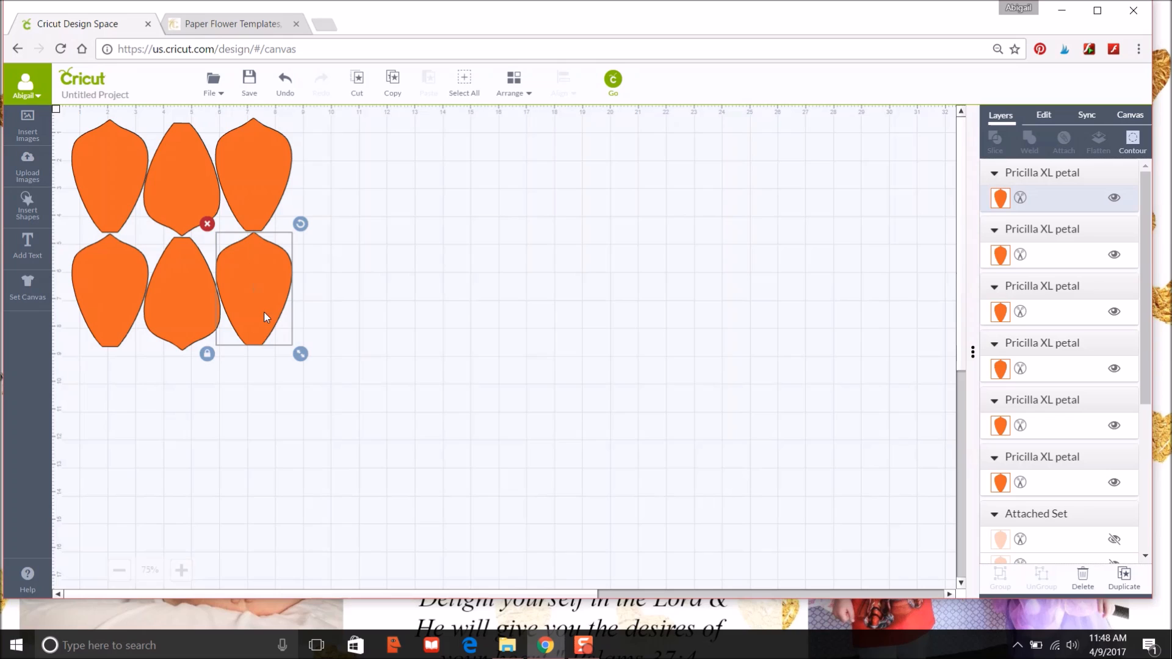
{"action": "left_click", "coordinate": [464, 83]}
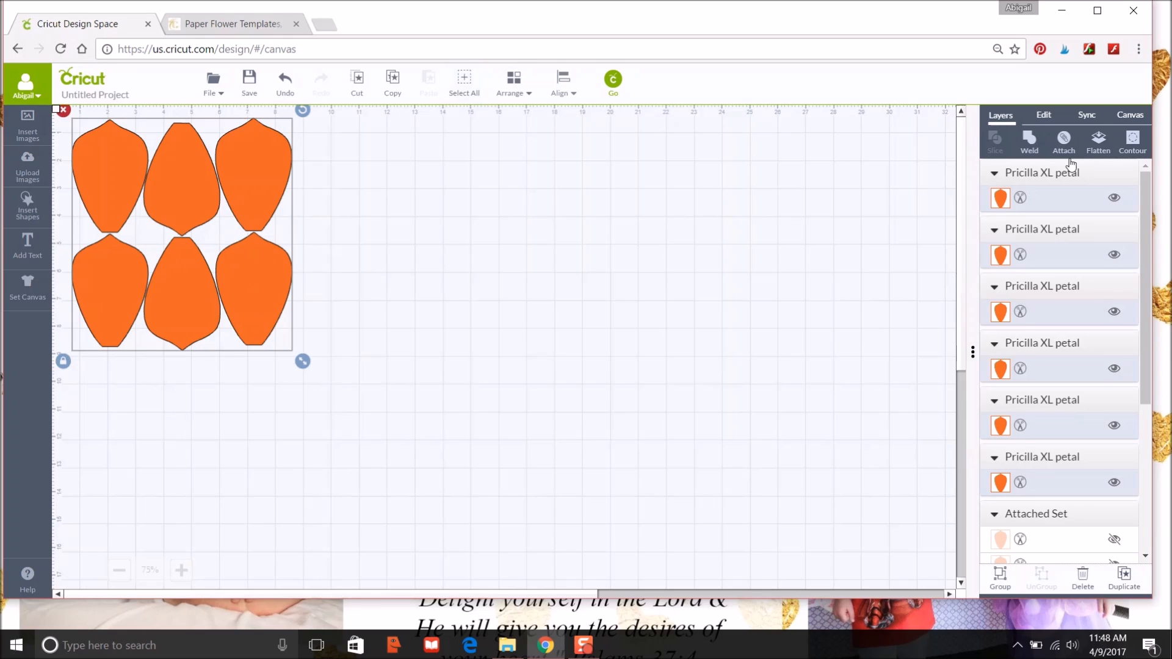
{"action": "left_click", "coordinate": [1063, 143]}
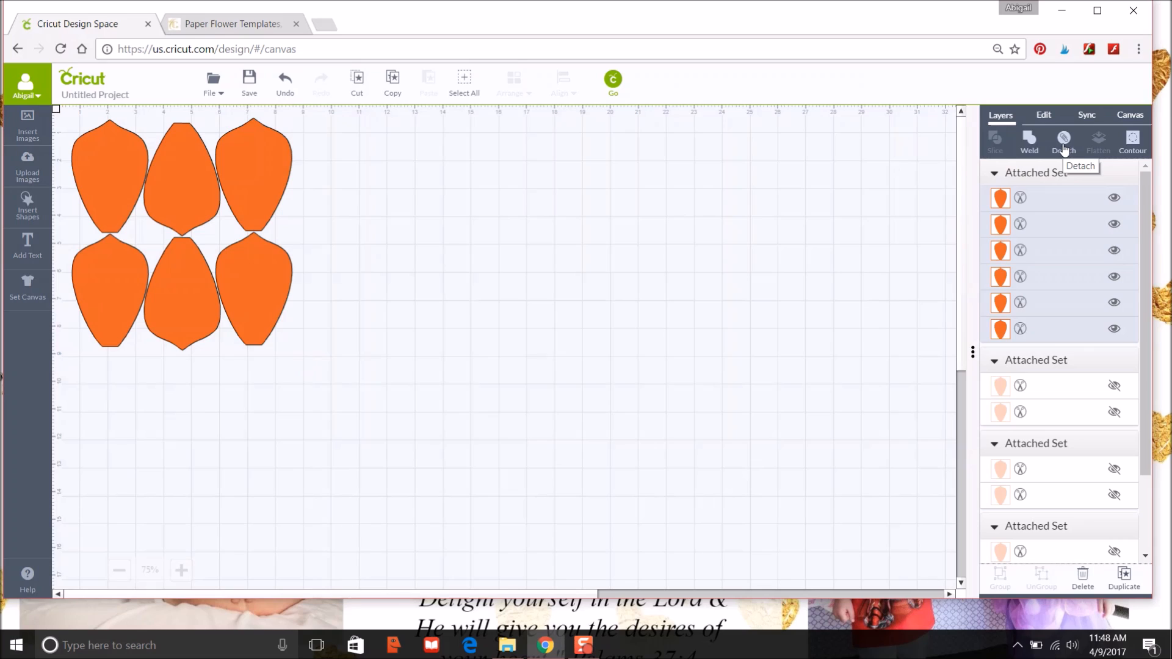
Duplicate the attached six-petal set and move the copy aside
{"action": "left_click", "coordinate": [254, 279]}
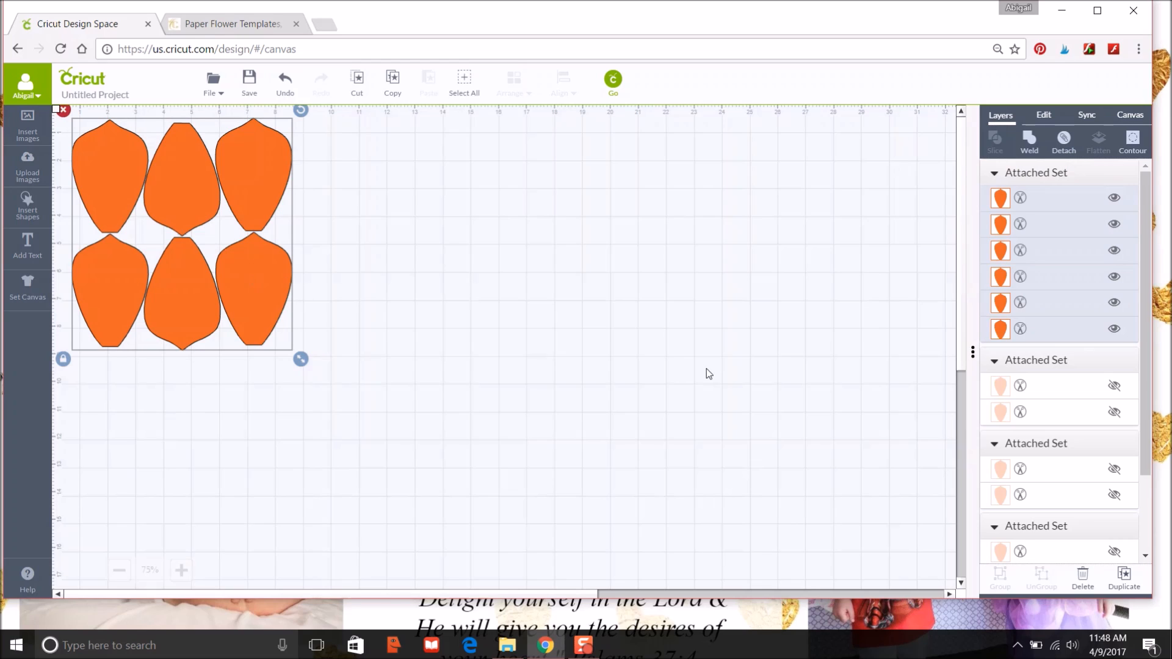
{"action": "left_click", "coordinate": [1123, 577]}
{"action": "left_click_drag", "start_coordinate": [244, 296], "coordinate": [527, 332]}
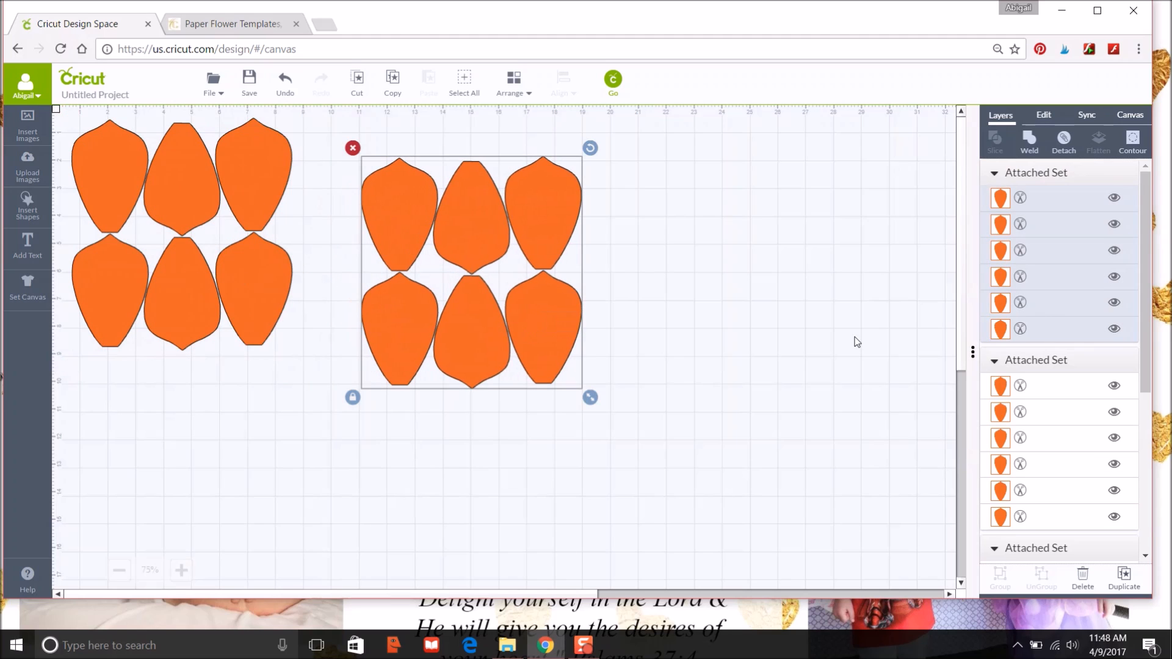
Hide all six petals of the original small-petal set
{"action": "left_click", "coordinate": [1114, 386]}
{"action": "left_click", "coordinate": [1114, 412]}
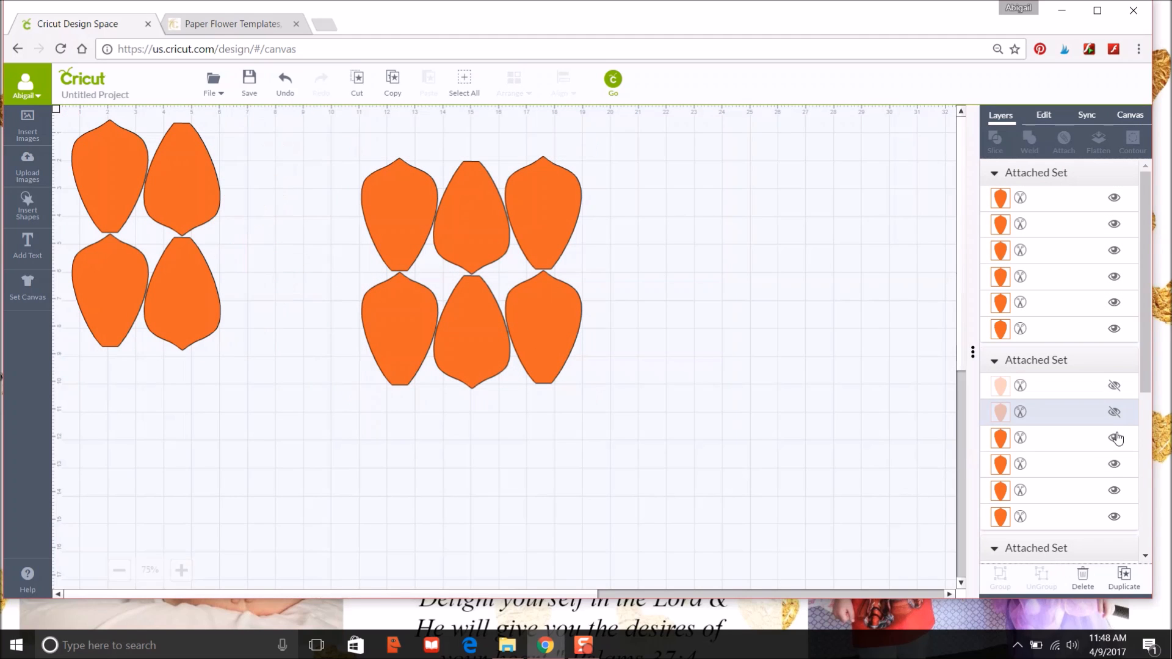
{"action": "left_click", "coordinate": [1114, 438]}
{"action": "left_click", "coordinate": [1115, 464]}
{"action": "left_click", "coordinate": [1115, 490]}
{"action": "left_click", "coordinate": [1114, 516]}
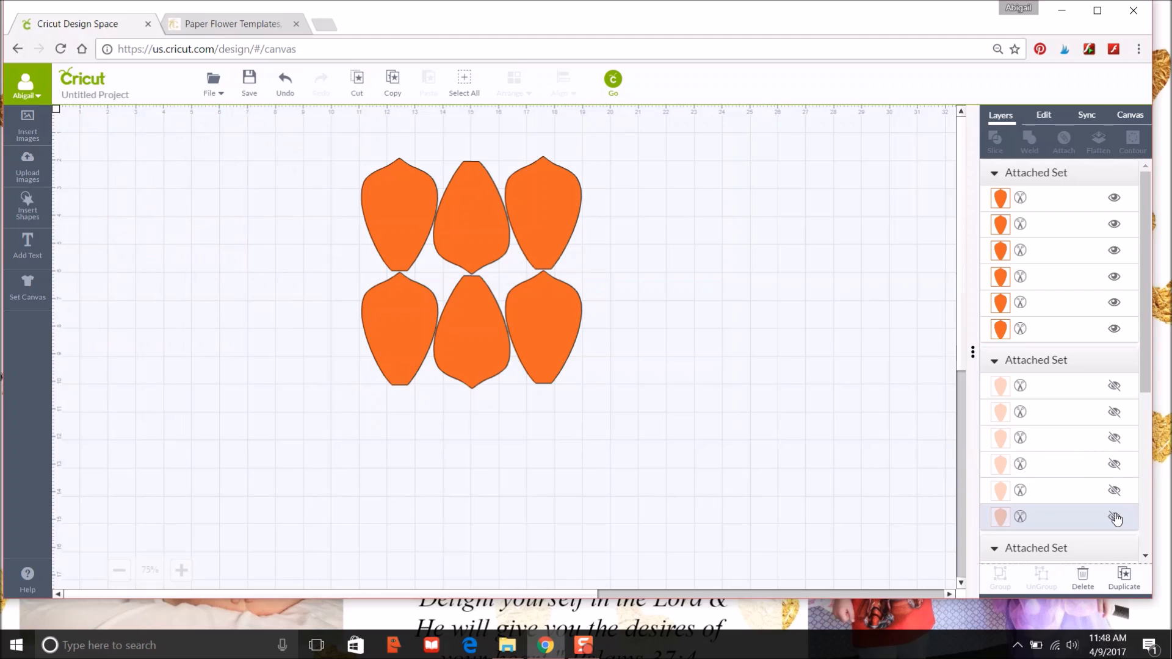
Move the duplicated six-petal set to the ruler origin and detach it into individual petals
{"action": "left_click_drag", "start_coordinate": [526, 333], "coordinate": [250, 290]}
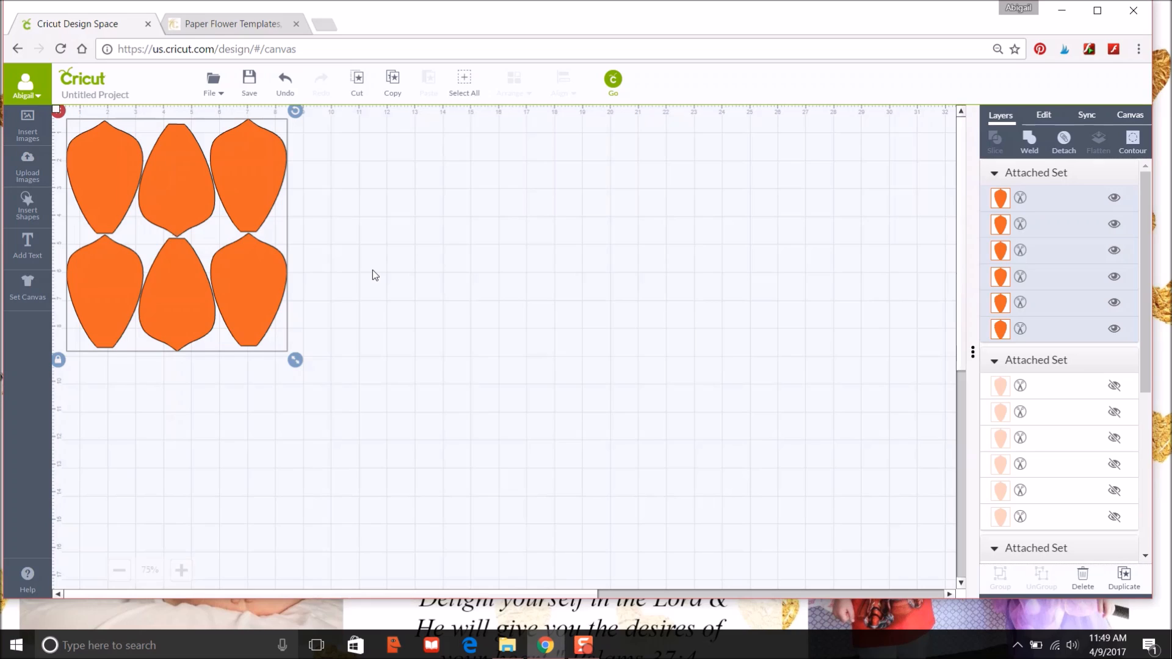
{"action": "left_click", "coordinate": [59, 359]}
{"action": "left_click", "coordinate": [59, 360]}
{"action": "left_click", "coordinate": [1064, 141]}
Duplicate the two inverted petals of the middle column and place the copies as a fourth column
{"action": "left_click_drag", "start_coordinate": [240, 384], "coordinate": [112, 111]}
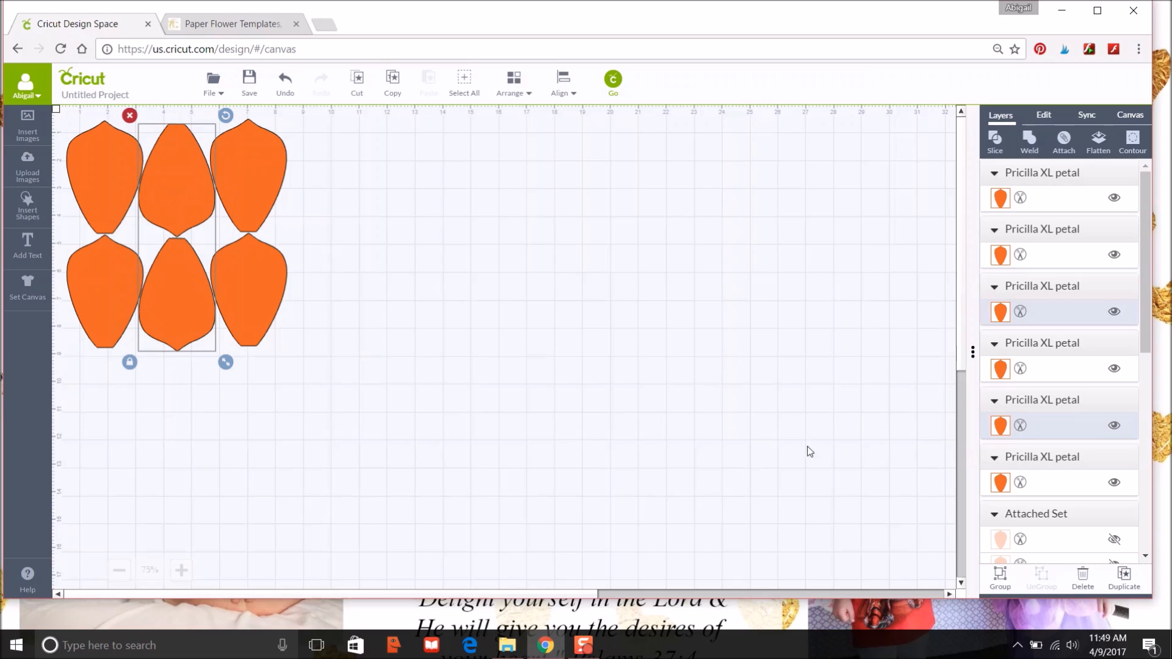
{"action": "left_click", "coordinate": [1124, 576]}
{"action": "left_click_drag", "start_coordinate": [184, 304], "coordinate": [324, 295]}
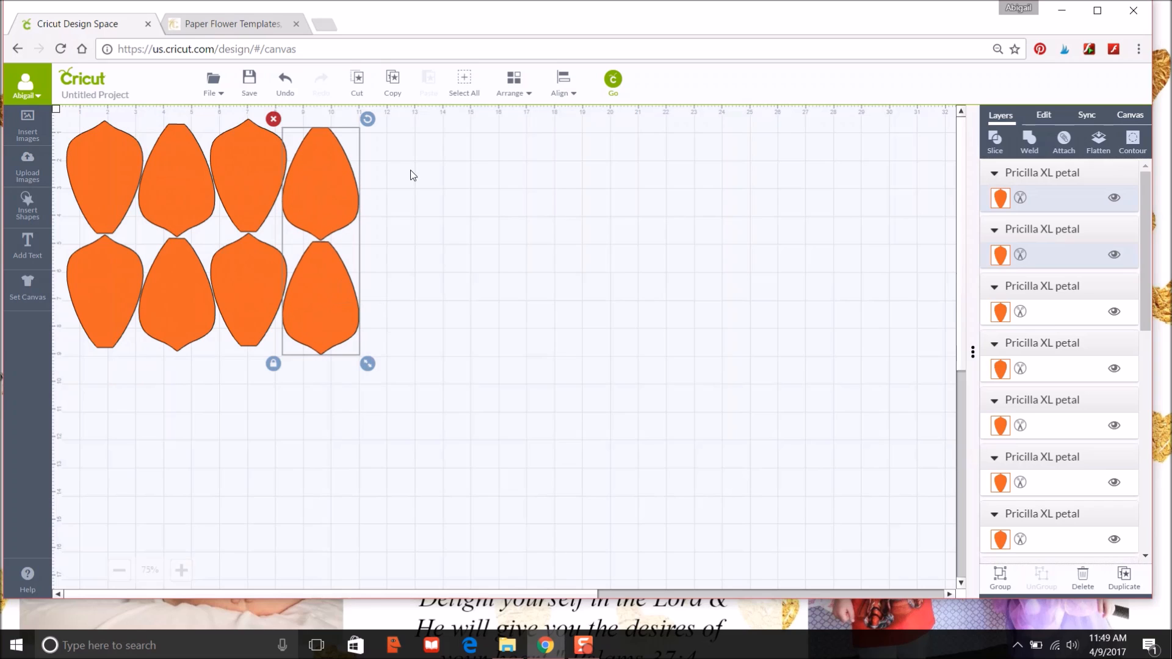
Shrink all eight petals proportionally to about 9.8 by 7.9 inches and attach them as one set
{"action": "left_click", "coordinate": [465, 93]}
{"action": "left_click_drag", "start_coordinate": [369, 365], "coordinate": [364, 346]}
{"action": "left_click", "coordinate": [414, 333]}
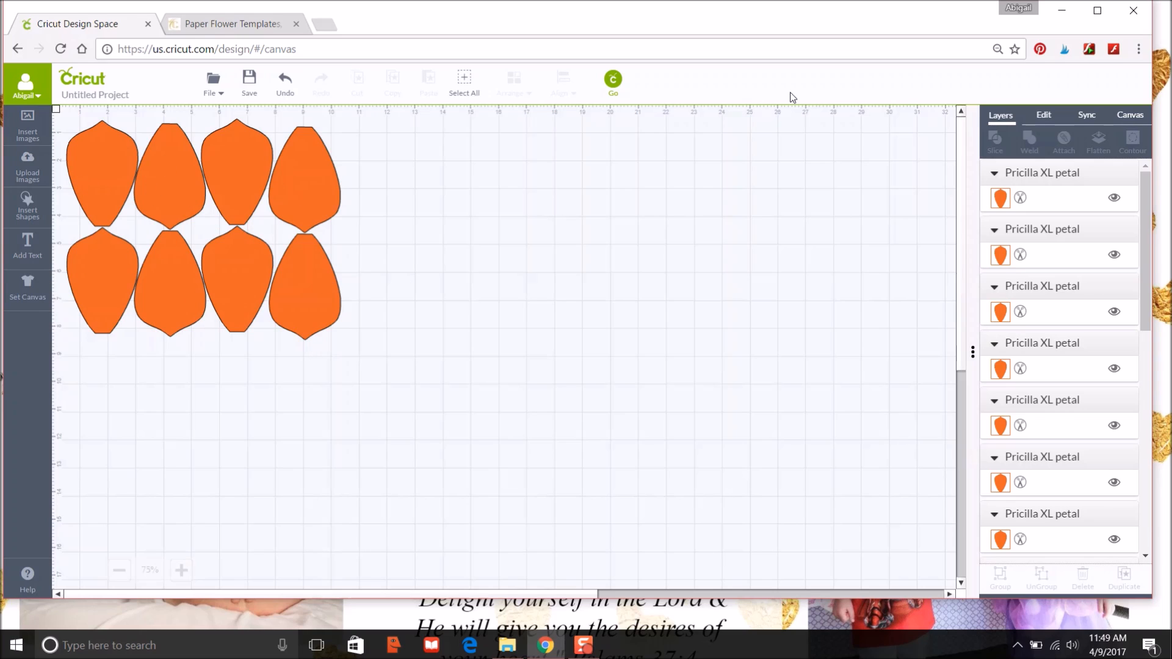
{"action": "left_click", "coordinate": [465, 78]}
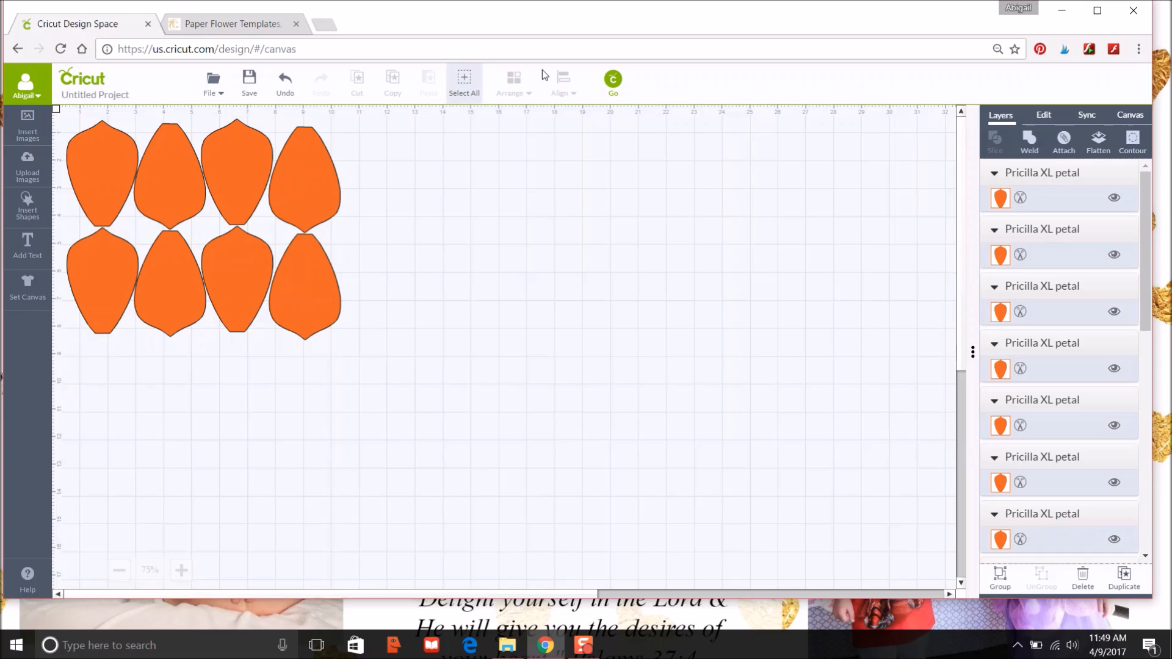
{"action": "left_click", "coordinate": [1063, 141]}
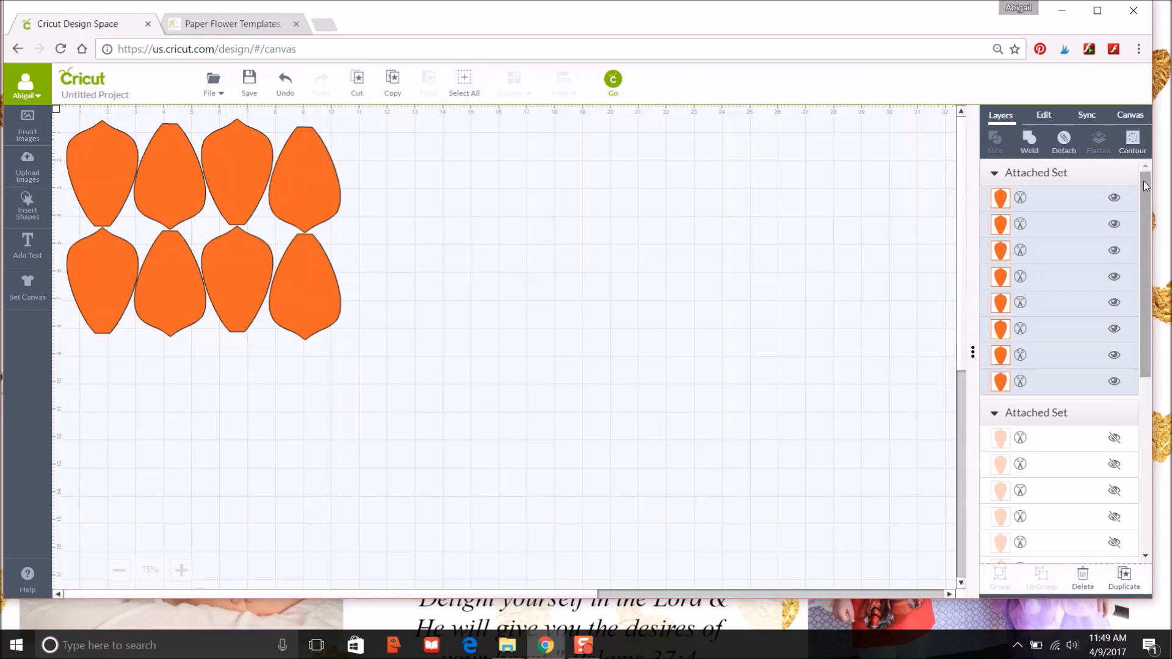
Hide all eight petals of the attached extra-small set
{"action": "left_click_drag", "start_coordinate": [1144, 181], "coordinate": [1150, 429]}
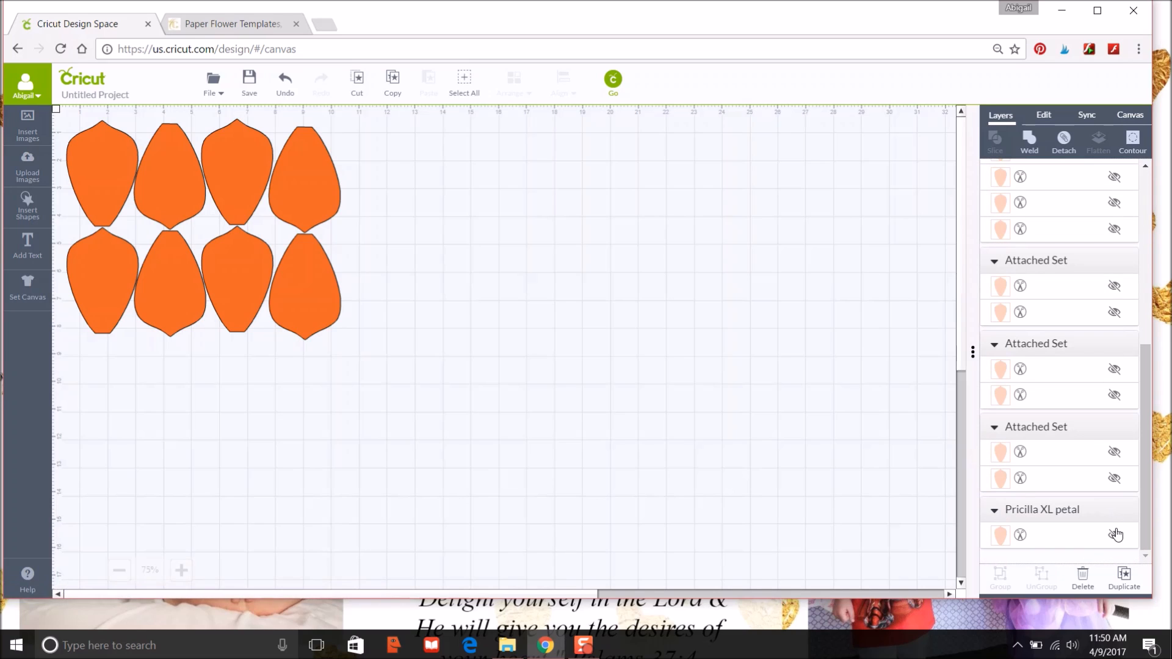
{"action": "left_click_drag", "start_coordinate": [1140, 383], "coordinate": [1143, 187]}
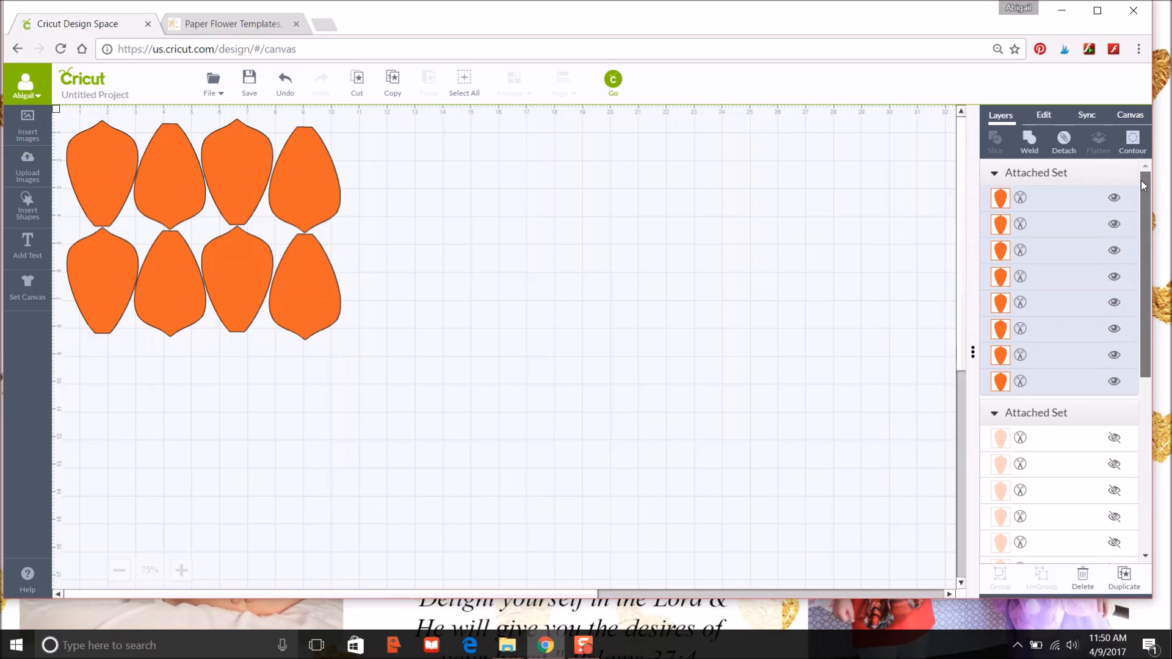
{"action": "left_click", "coordinate": [1114, 197]}
{"action": "left_click", "coordinate": [1113, 224]}
{"action": "left_click", "coordinate": [1114, 251]}
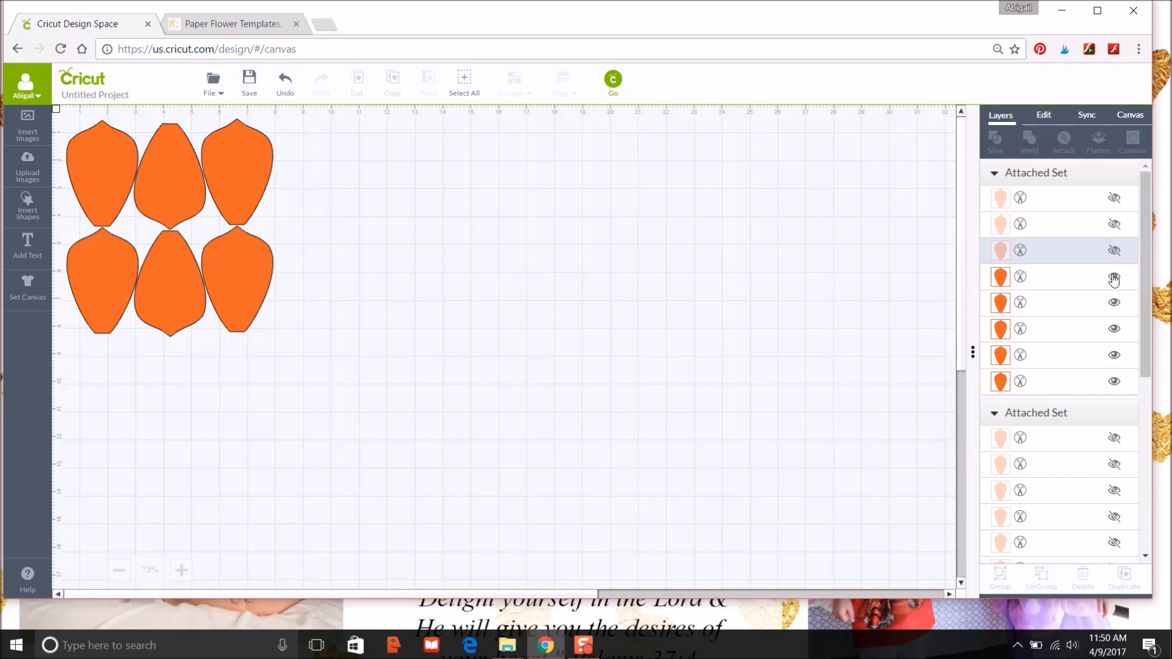
{"action": "left_click", "coordinate": [1113, 277]}
{"action": "left_click", "coordinate": [1114, 302]}
{"action": "left_click", "coordinate": [1114, 329]}
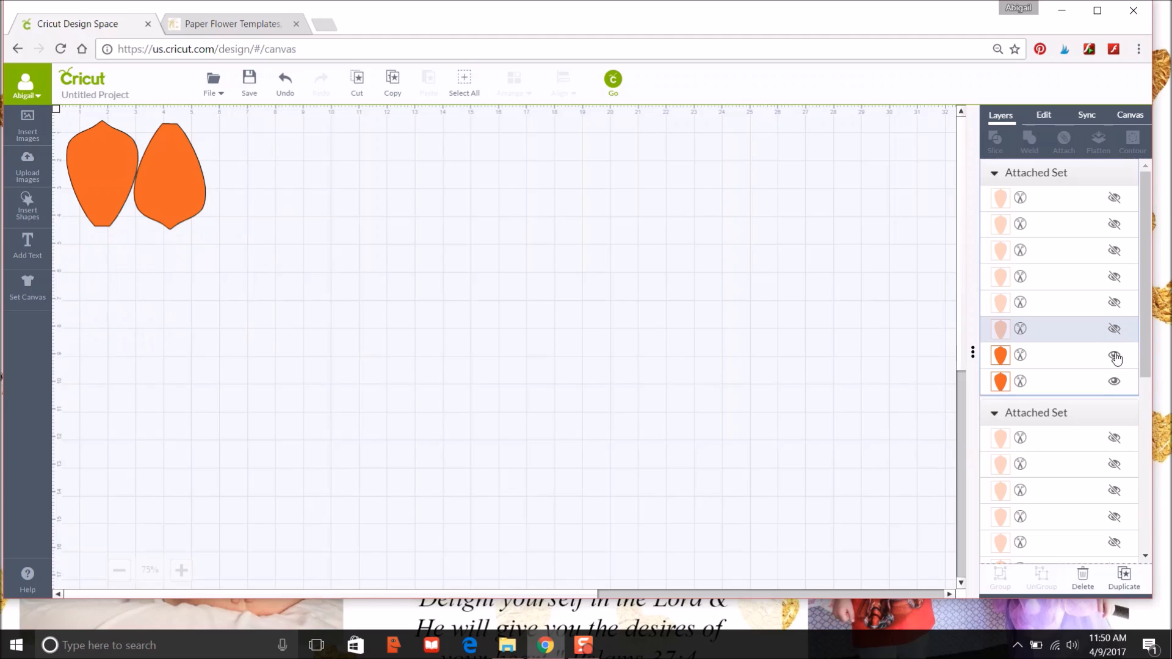
{"action": "left_click", "coordinate": [1114, 355]}
{"action": "left_click", "coordinate": [1114, 380]}
Show the single Pricilla XL petal to check its size against the rulers, and hide it again
{"action": "left_click_drag", "start_coordinate": [1145, 244], "coordinate": [1167, 585]}
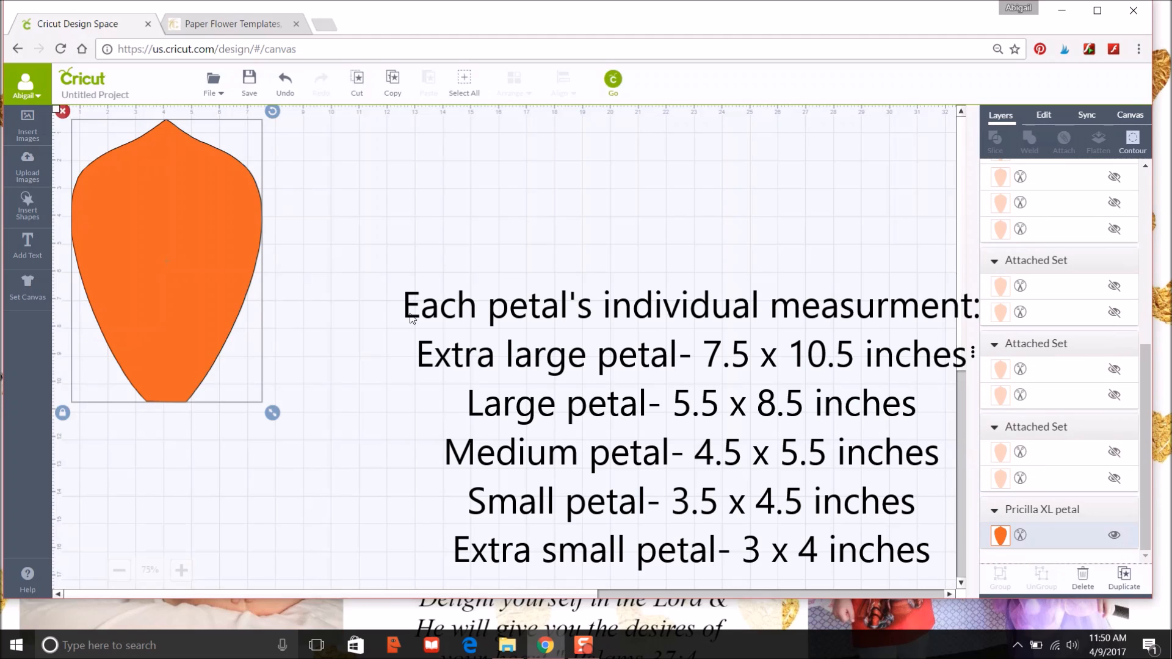
{"action": "left_click", "coordinate": [391, 295]}
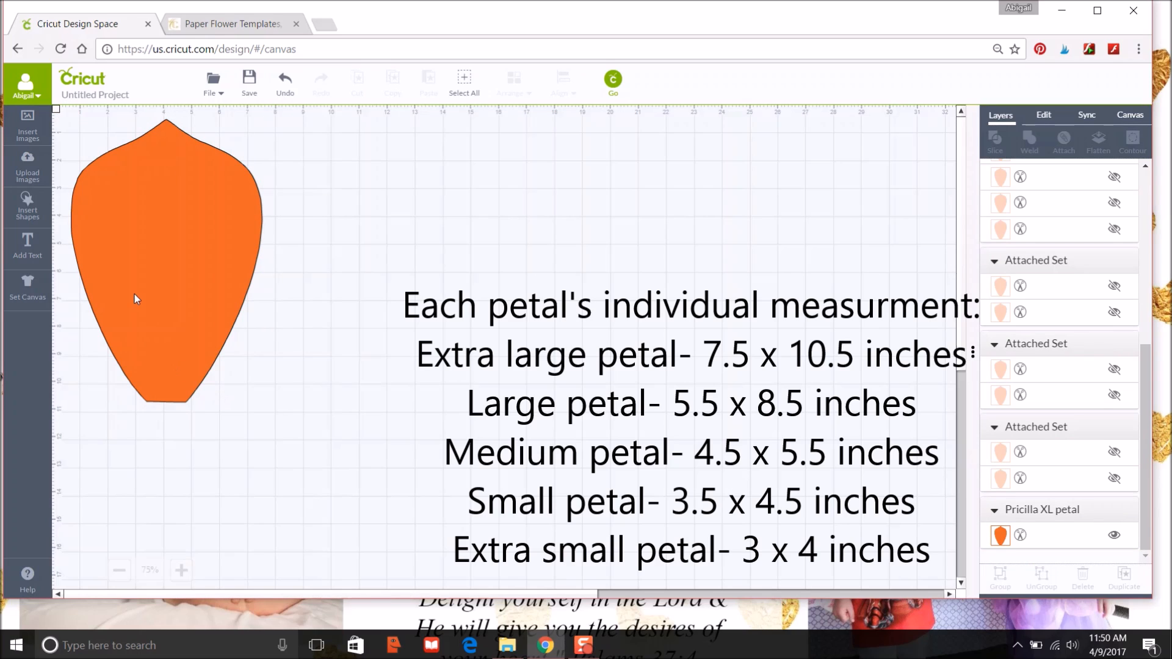
{"action": "left_click", "coordinate": [1114, 534]}
Show both petals of the large attached pair to check their size, and hide them again
{"action": "left_click", "coordinate": [1114, 478]}
{"action": "left_click", "coordinate": [1113, 451]}
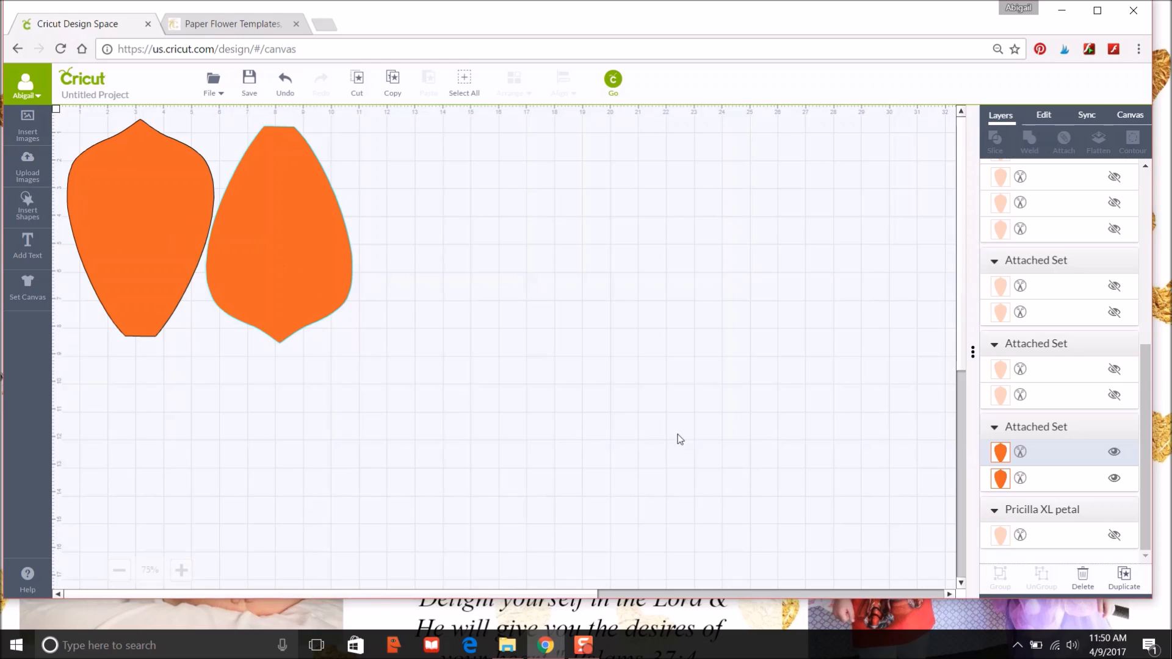
{"action": "left_click", "coordinate": [1115, 478]}
{"action": "left_click", "coordinate": [1113, 451]}
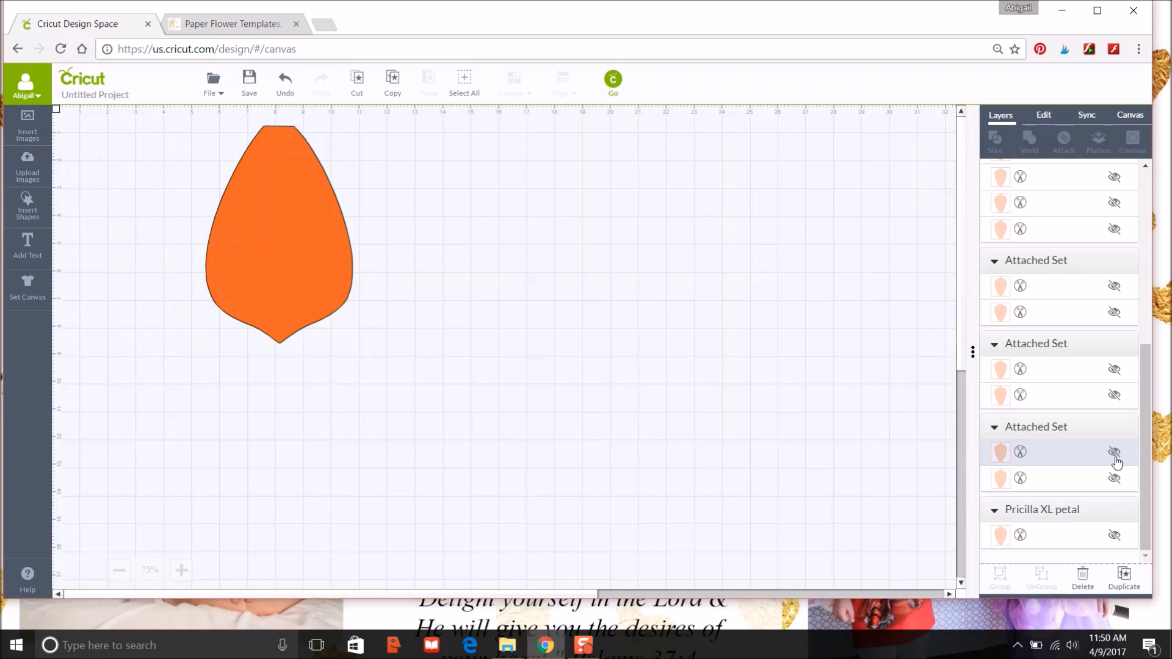
Show all four petals of the two medium attached pairs to check their size against the rulers, and hide them again
{"action": "left_click", "coordinate": [1114, 395]}
{"action": "left_click", "coordinate": [1114, 370]}
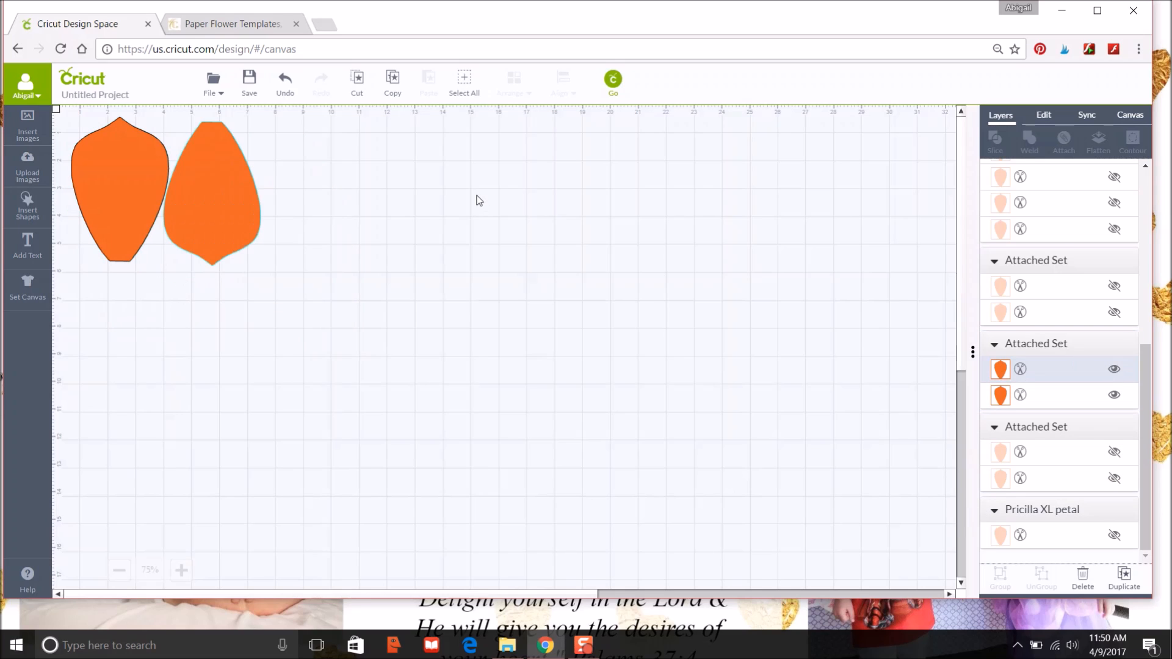
{"action": "left_click", "coordinate": [1114, 312]}
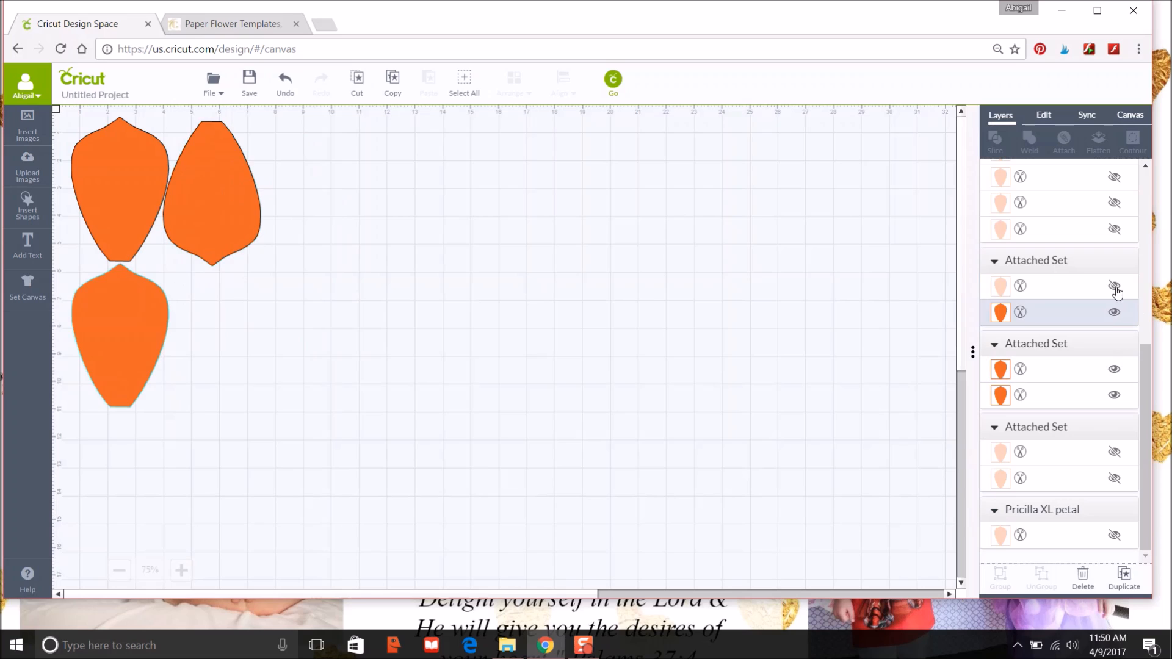
{"action": "left_click", "coordinate": [1114, 286]}
{"action": "left_click", "coordinate": [339, 243]}
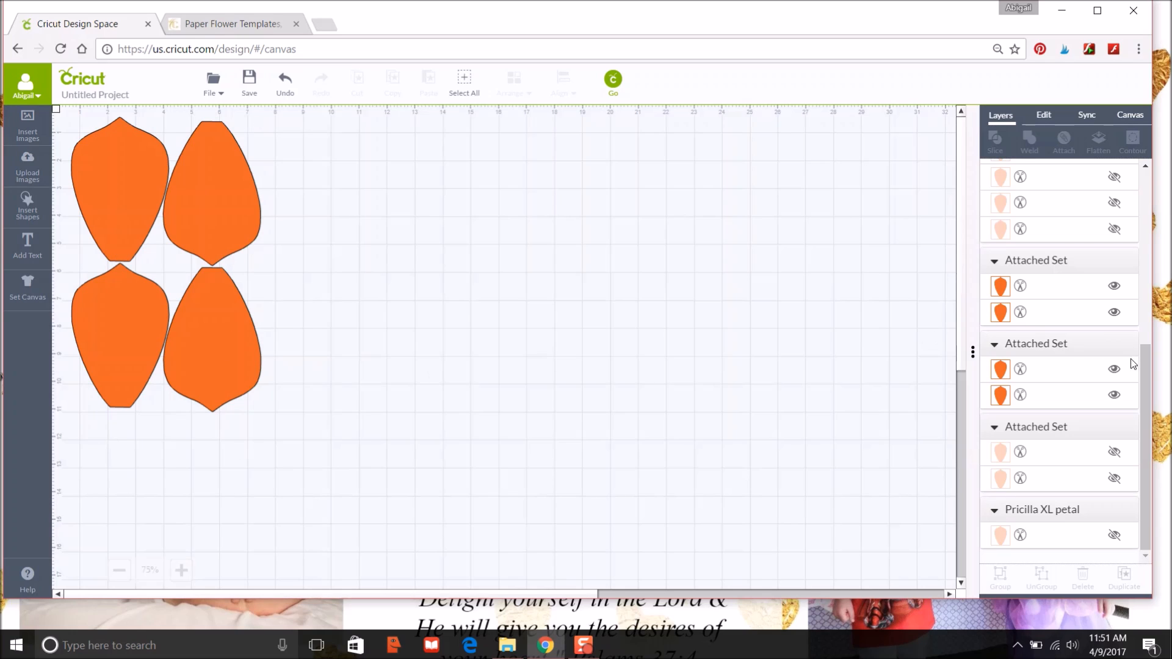
{"action": "left_click", "coordinate": [1113, 369]}
{"action": "left_click", "coordinate": [1114, 395]}
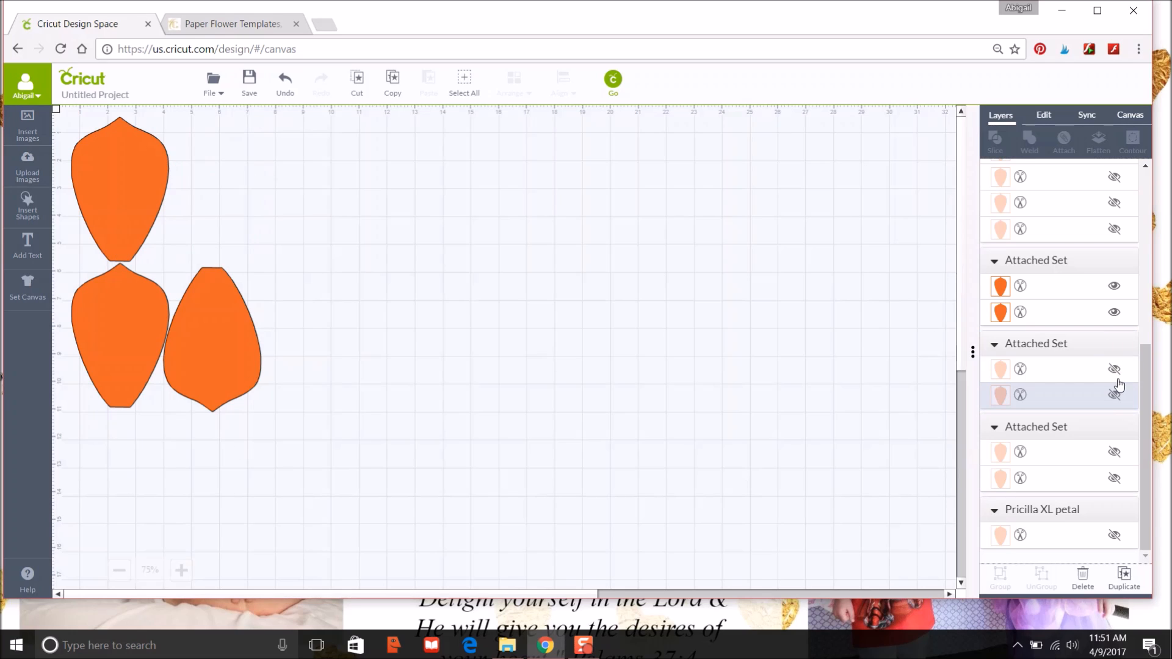
{"action": "left_click", "coordinate": [1113, 311]}
{"action": "left_click", "coordinate": [1114, 286]}
Show all six petals of the small attached set on the canvas to check their size
{"action": "scroll", "coordinate": [1145, 342], "scroll_direction": "up", "scroll_amount": 1}
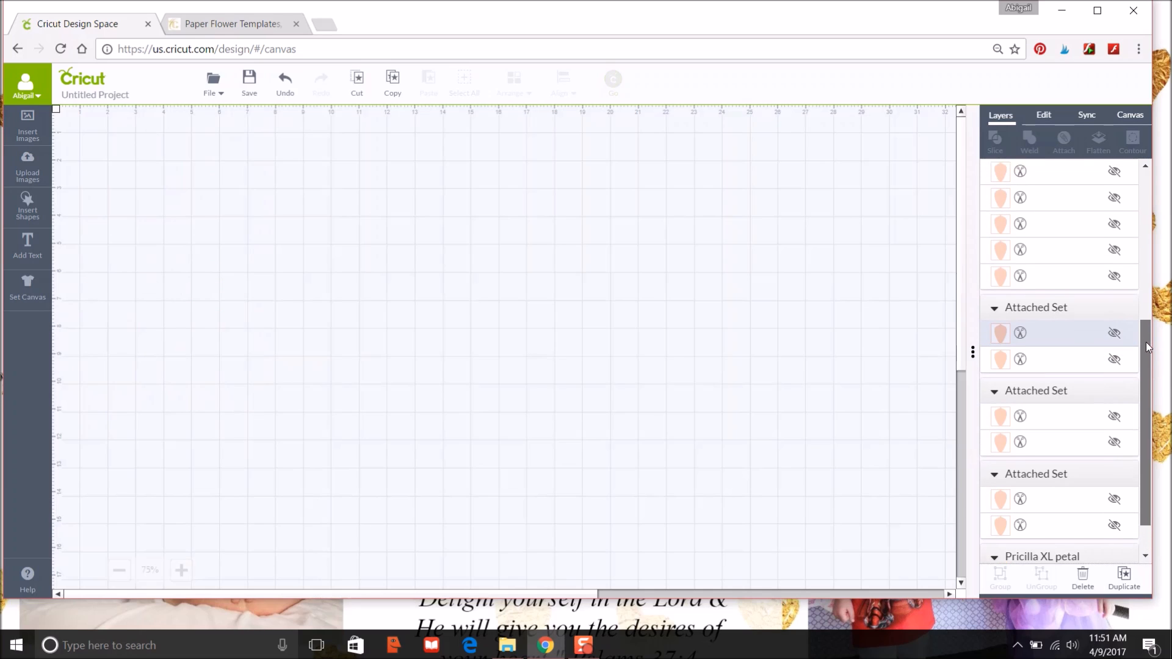
{"action": "scroll", "coordinate": [1146, 343], "scroll_direction": "up", "scroll_amount": 2}
{"action": "left_click", "coordinate": [1114, 352]}
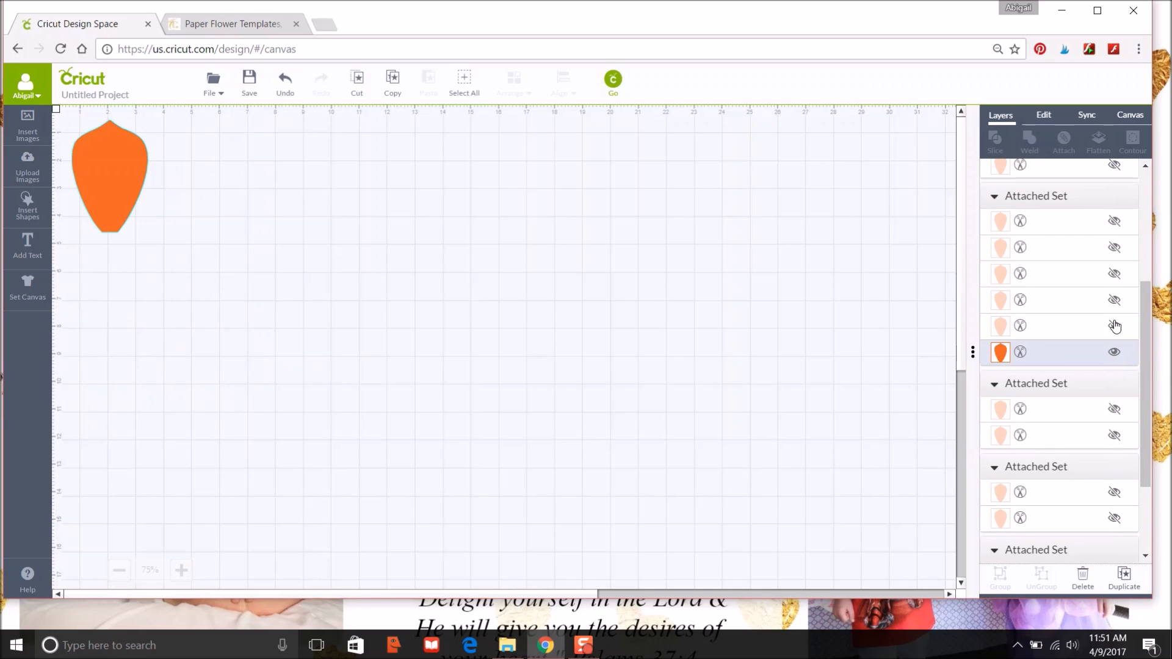
{"action": "left_click", "coordinate": [1114, 326]}
{"action": "left_click", "coordinate": [1114, 300]}
{"action": "left_click", "coordinate": [1114, 274]}
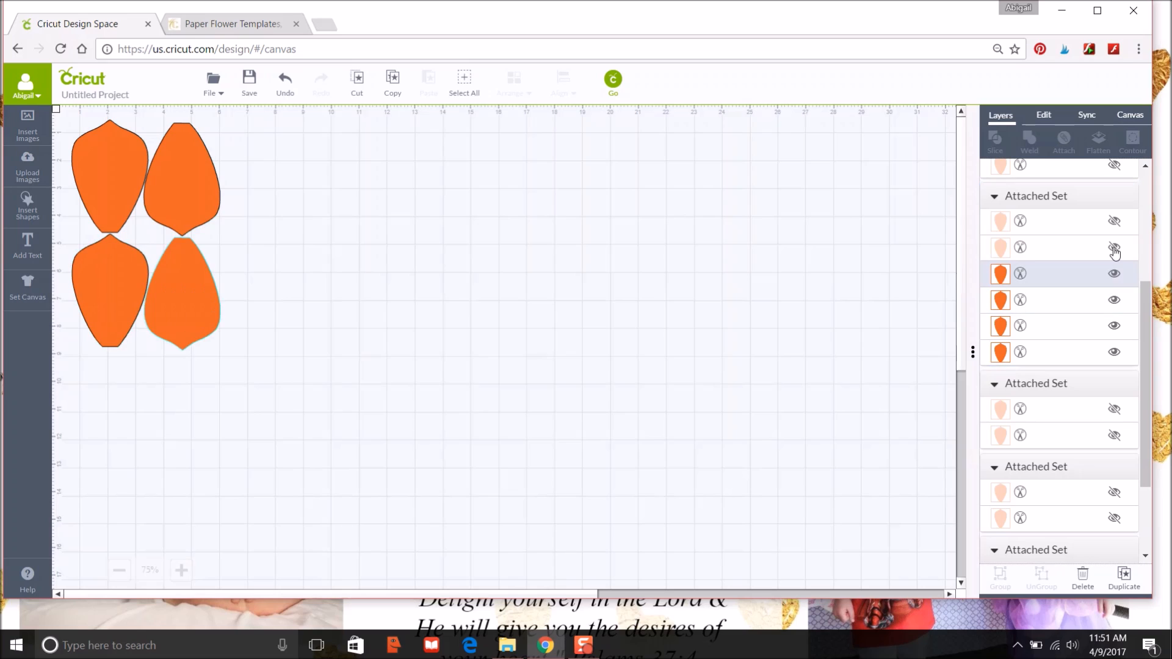
{"action": "left_click", "coordinate": [1114, 247]}
{"action": "left_click", "coordinate": [1114, 221]}
{"action": "left_click", "coordinate": [298, 206]}
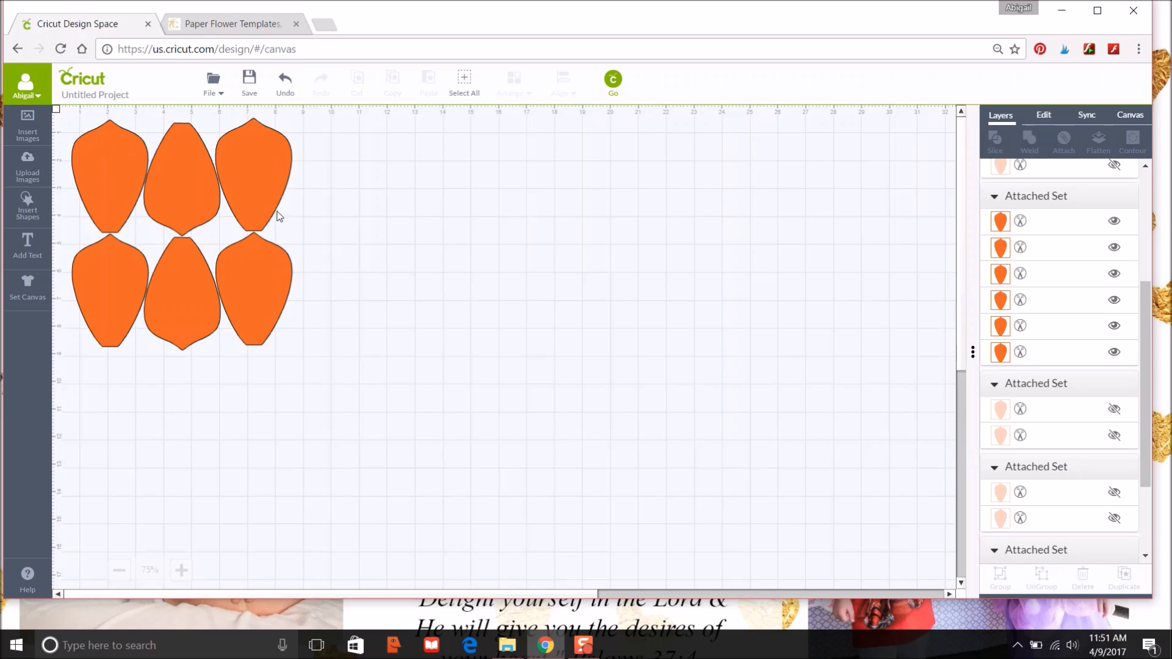
Hide all six petals of the small attached set
{"action": "left_click", "coordinate": [1114, 221]}
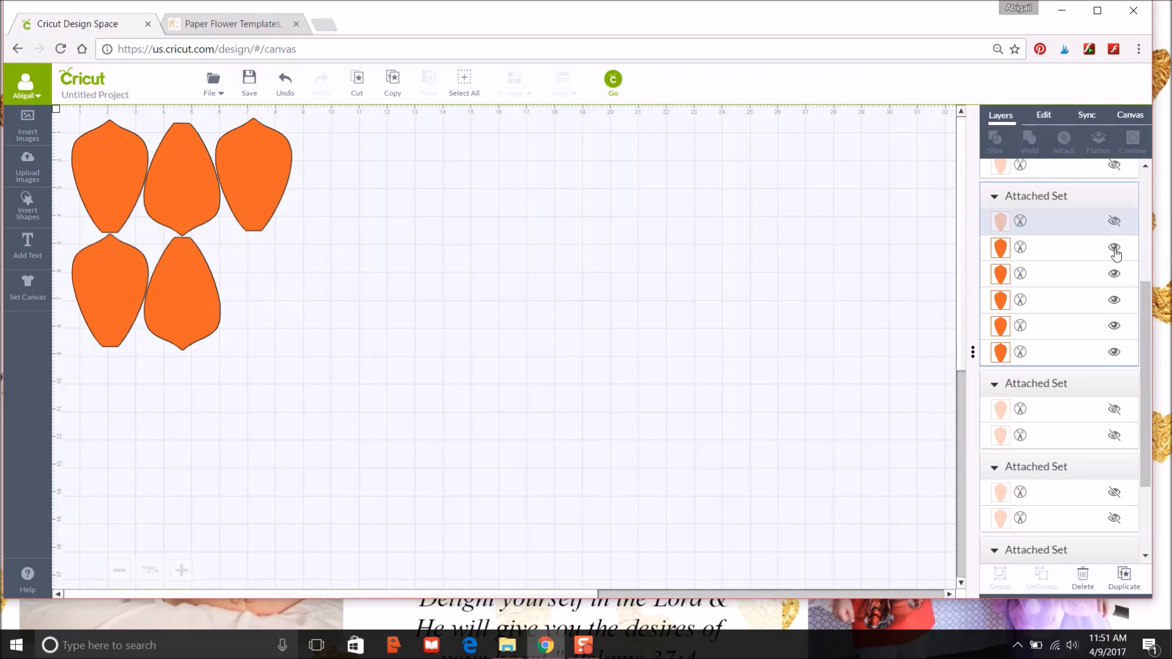
{"action": "left_click", "coordinate": [1113, 248]}
{"action": "left_click", "coordinate": [1114, 274]}
{"action": "left_click", "coordinate": [1113, 299]}
{"action": "left_click", "coordinate": [1114, 326]}
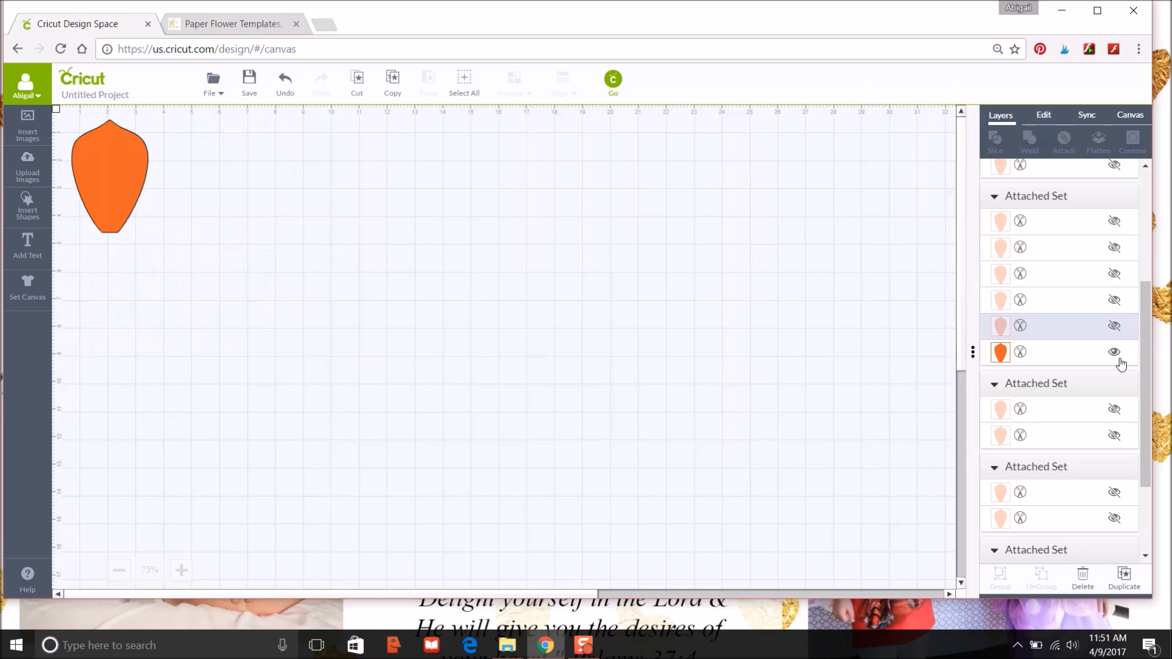
{"action": "left_click", "coordinate": [1114, 352]}
Show all eight petals of the extra-small attached set on the canvas to check their size
{"action": "scroll", "coordinate": [1128, 257], "scroll_direction": "up", "scroll_amount": 5}
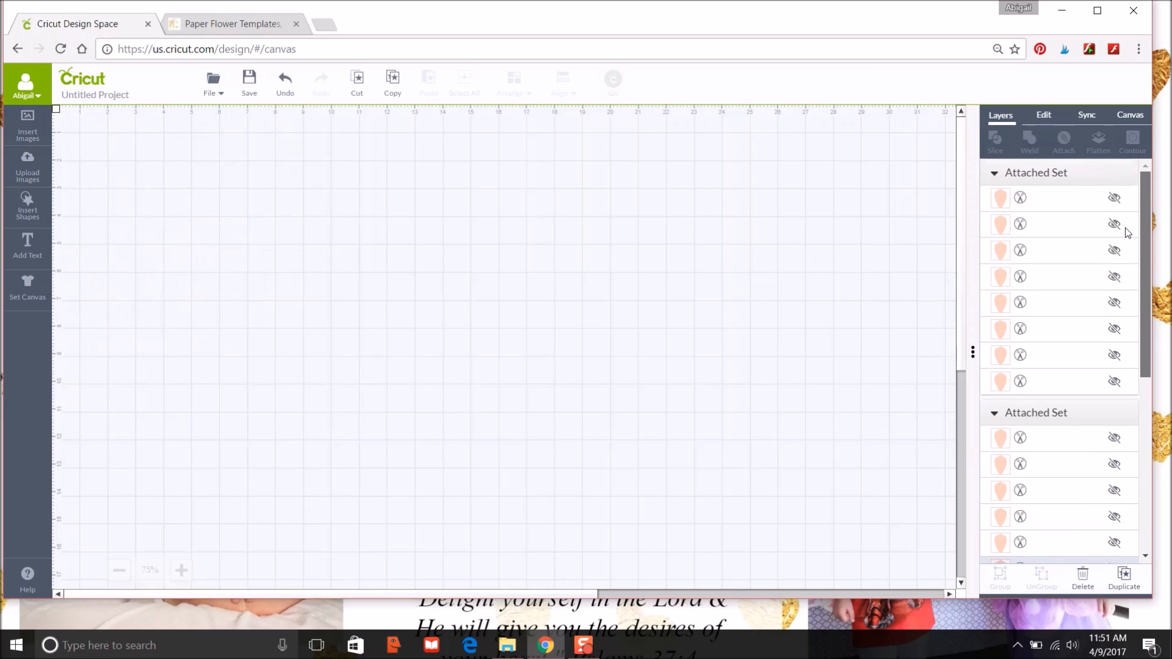
{"action": "left_click", "coordinate": [1114, 381]}
{"action": "left_click", "coordinate": [1114, 355]}
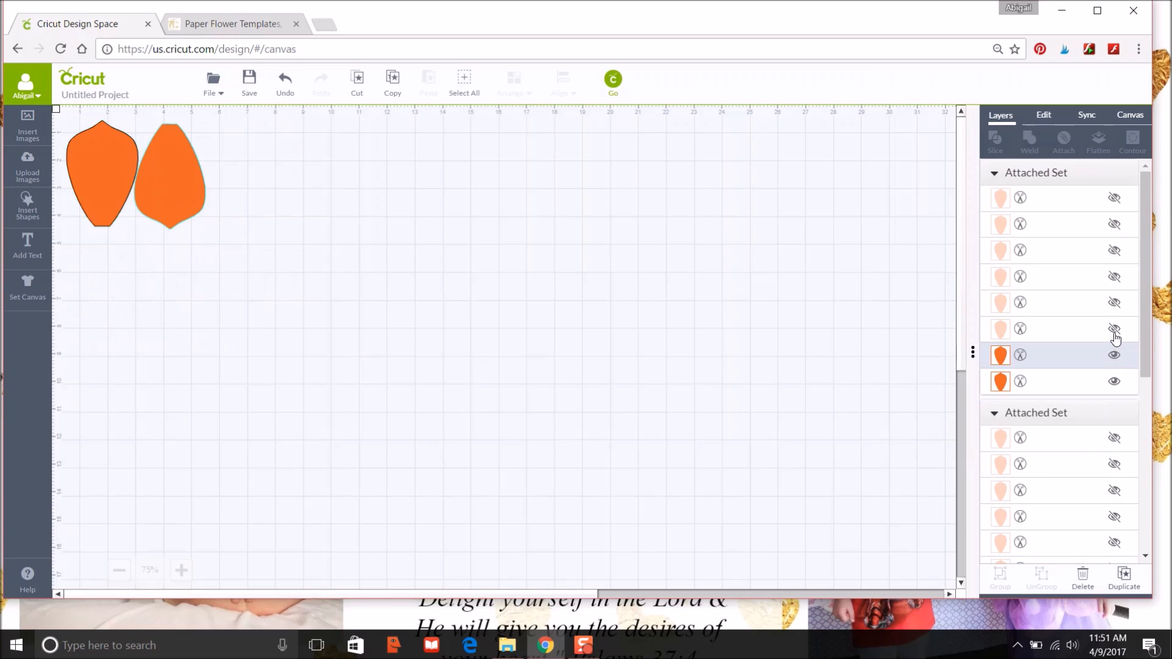
{"action": "left_click", "coordinate": [1114, 328]}
{"action": "left_click", "coordinate": [1114, 303]}
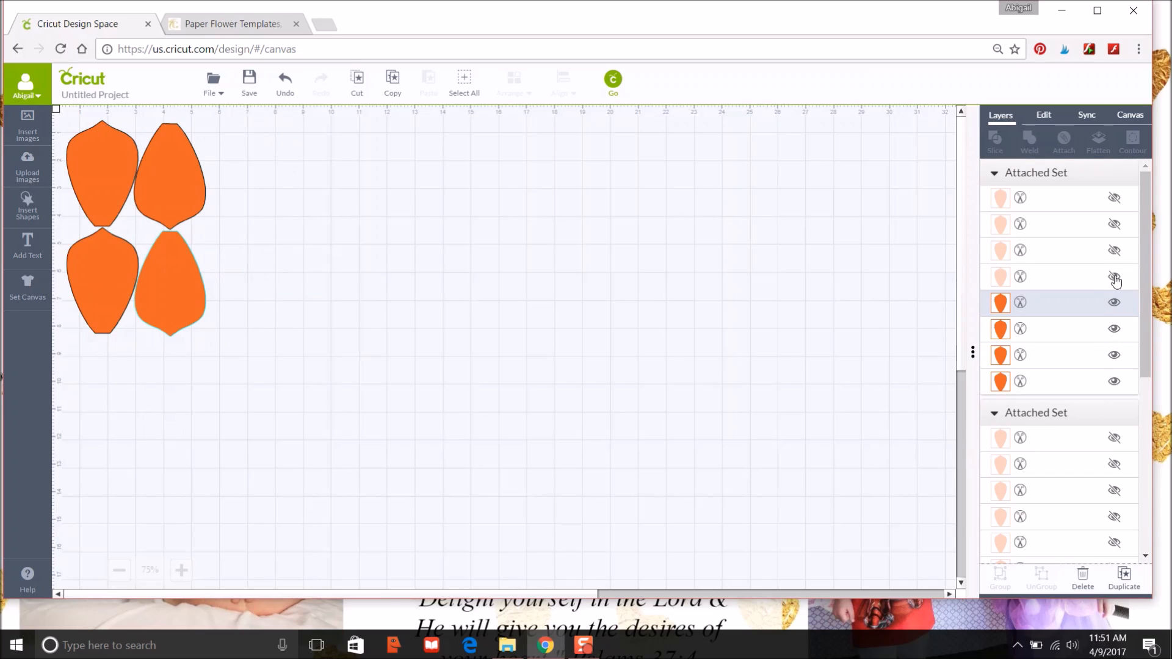
{"action": "left_click", "coordinate": [1114, 277]}
{"action": "left_click", "coordinate": [1114, 251]}
{"action": "left_click", "coordinate": [1114, 224]}
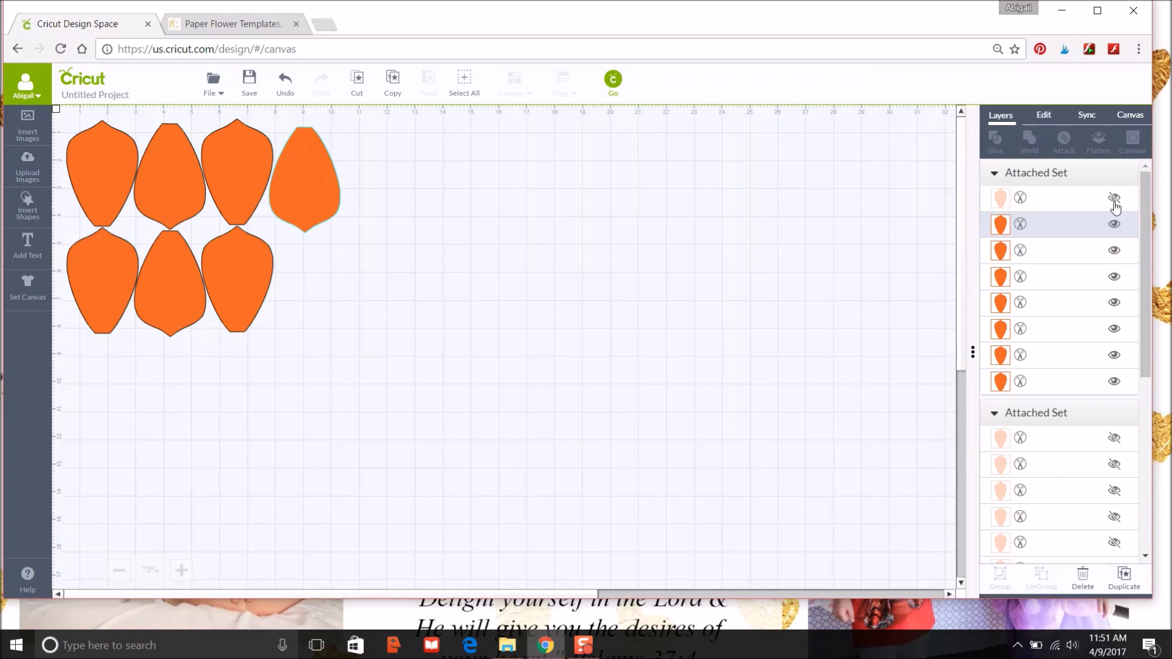
{"action": "left_click", "coordinate": [1115, 198]}
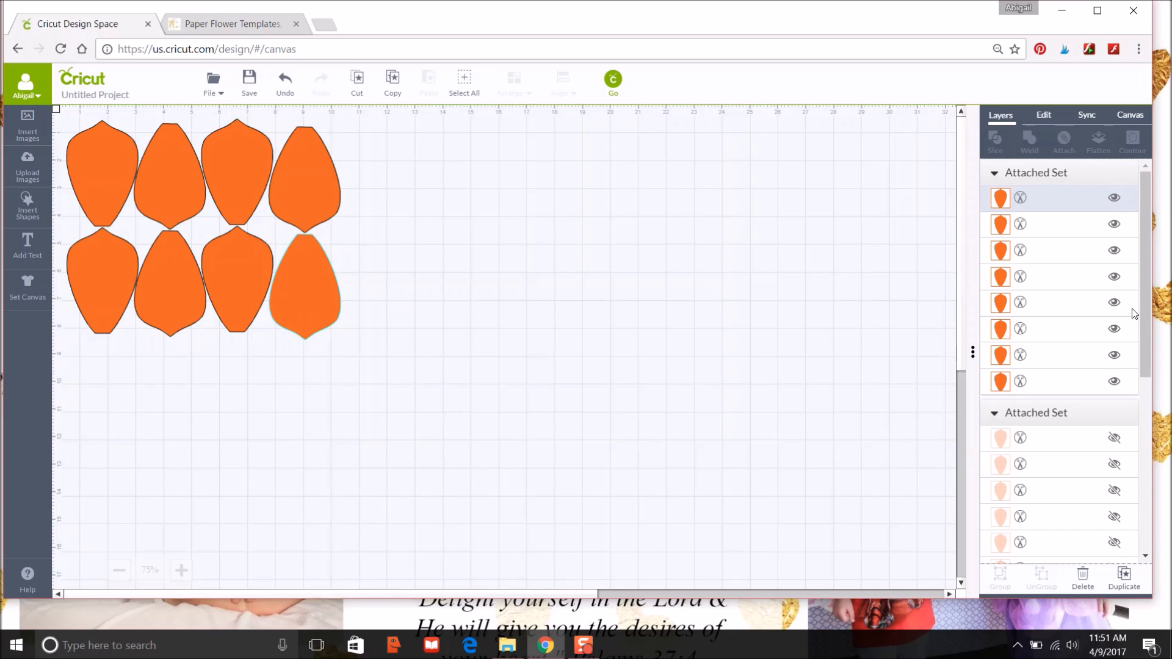
{"action": "mouse_move", "coordinate": [1148, 206]}
{"action": "left_mouse_down"}
{"action": "mouse_move", "coordinate": [1148, 230]}
{"action": "mouse_move", "coordinate": [1146, 197]}
{"action": "left_mouse_up"}
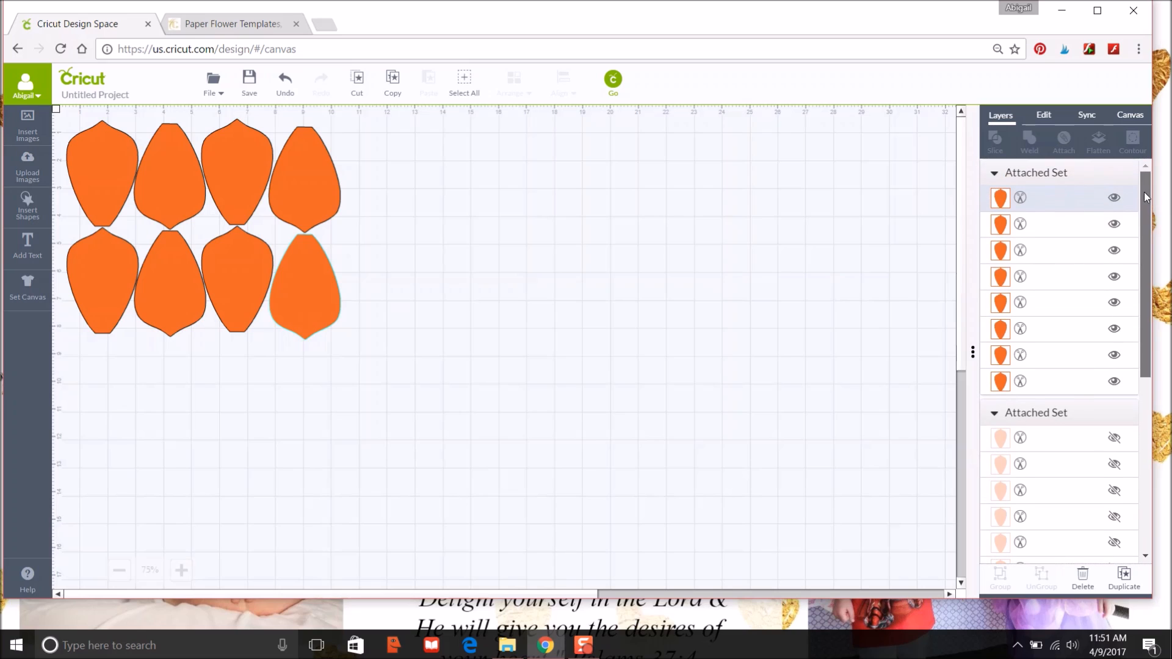
Hide all eight petals of the extra-small attached set again so that the canvas is empty
{"action": "left_click", "coordinate": [1114, 197]}
{"action": "left_click", "coordinate": [1113, 224]}
{"action": "left_click", "coordinate": [1113, 250]}
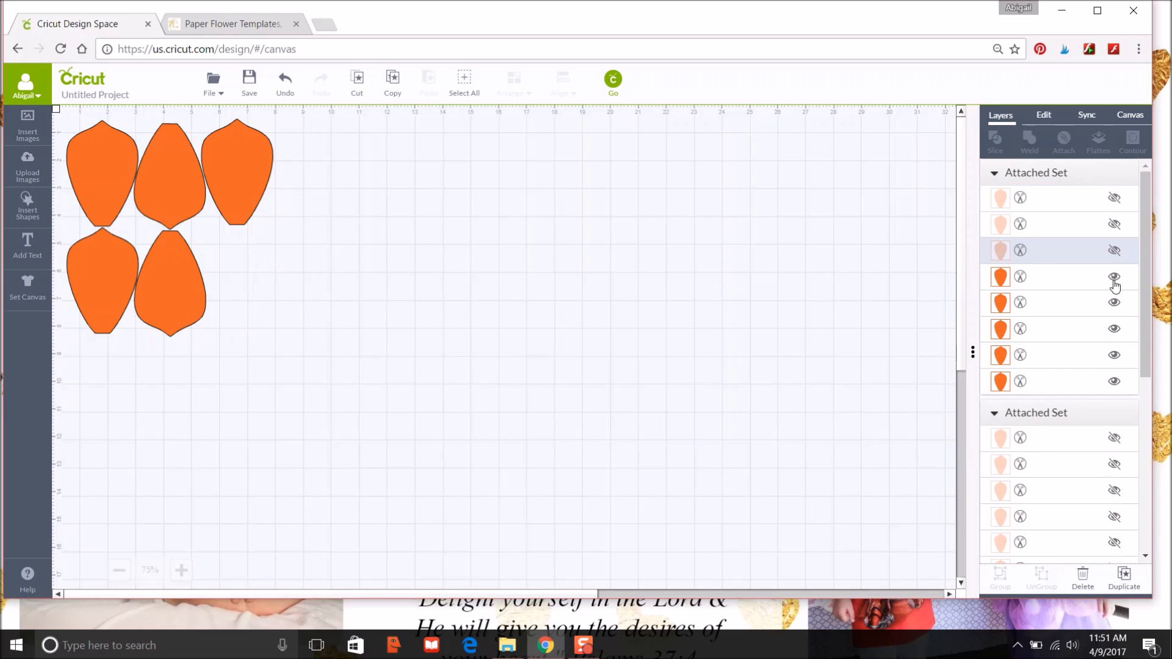
{"action": "left_click", "coordinate": [1114, 276]}
{"action": "left_click", "coordinate": [1114, 303]}
{"action": "left_click", "coordinate": [1114, 329]}
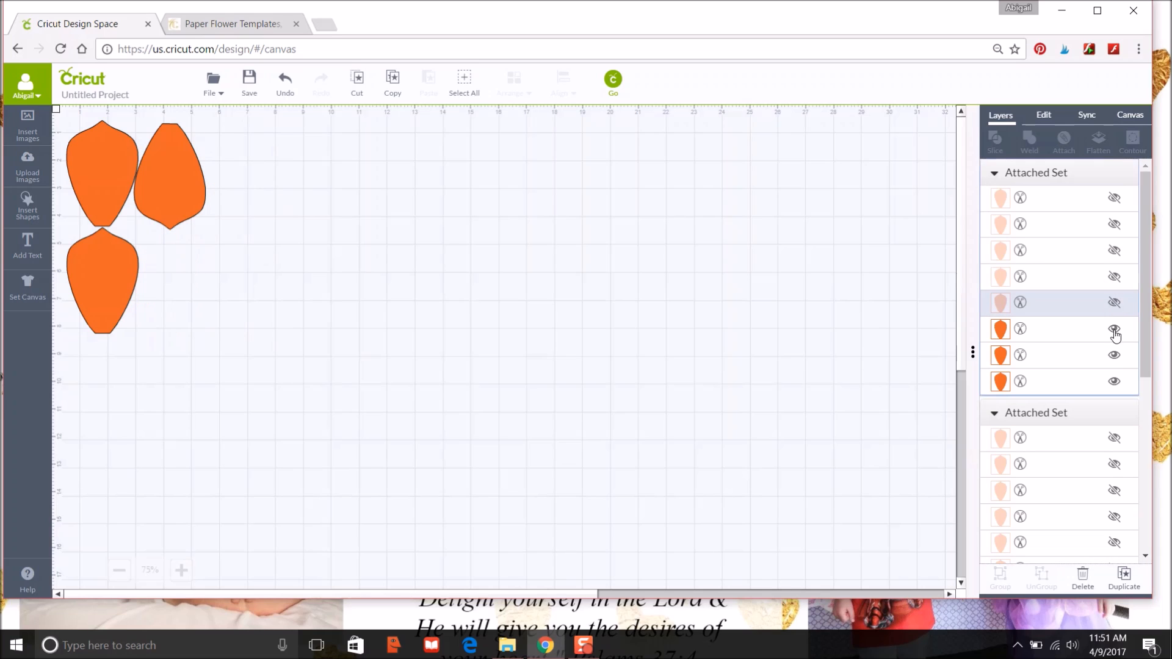
{"action": "left_click", "coordinate": [1113, 355]}
{"action": "left_click", "coordinate": [1114, 381]}
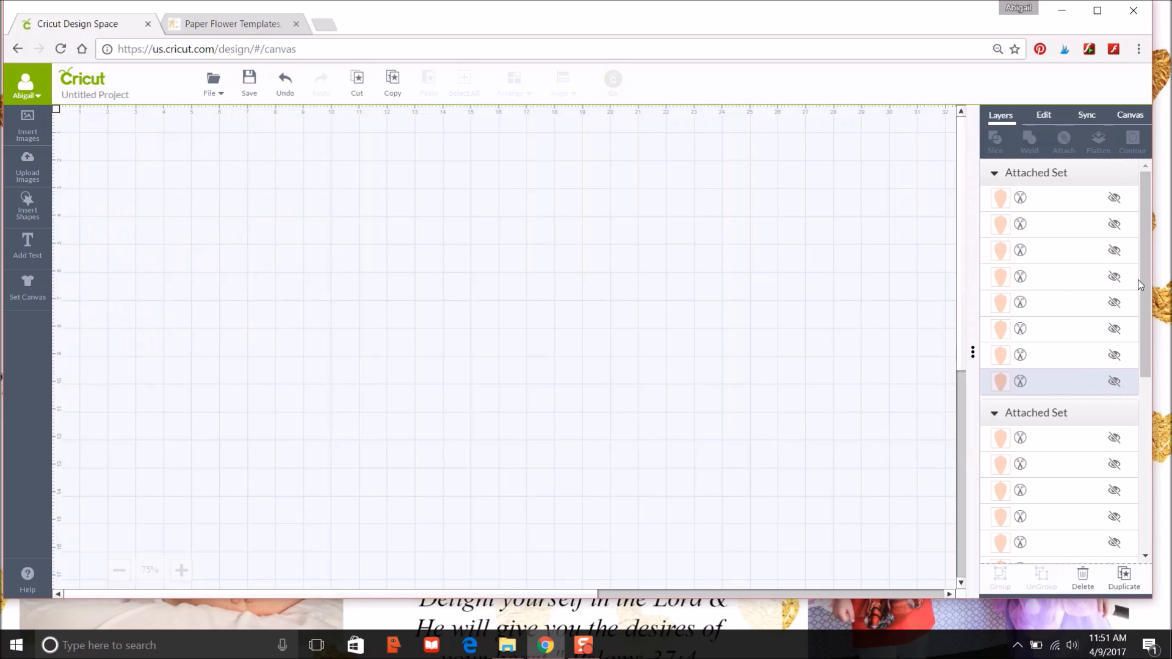
Show the single Pricilla XL petal on the canvas and select it
{"action": "left_click_drag", "start_coordinate": [1141, 277], "coordinate": [1167, 498]}
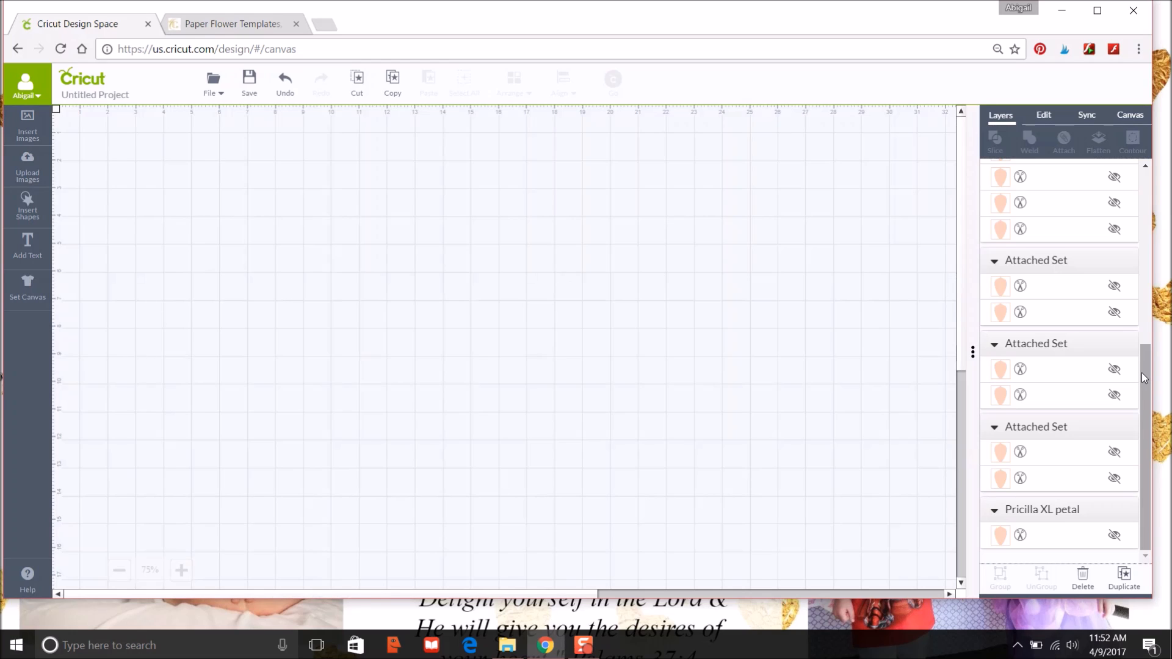
{"action": "left_click_drag", "start_coordinate": [1145, 386], "coordinate": [1154, 199]}
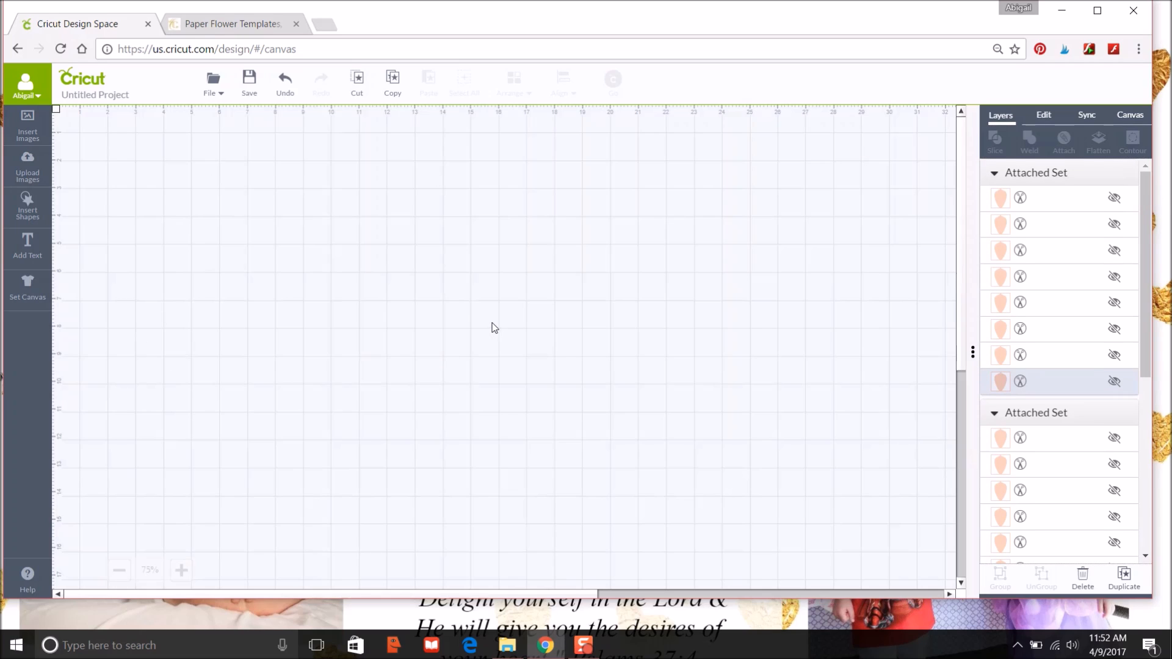
{"action": "left_click_drag", "start_coordinate": [1141, 279], "coordinate": [1146, 464]}
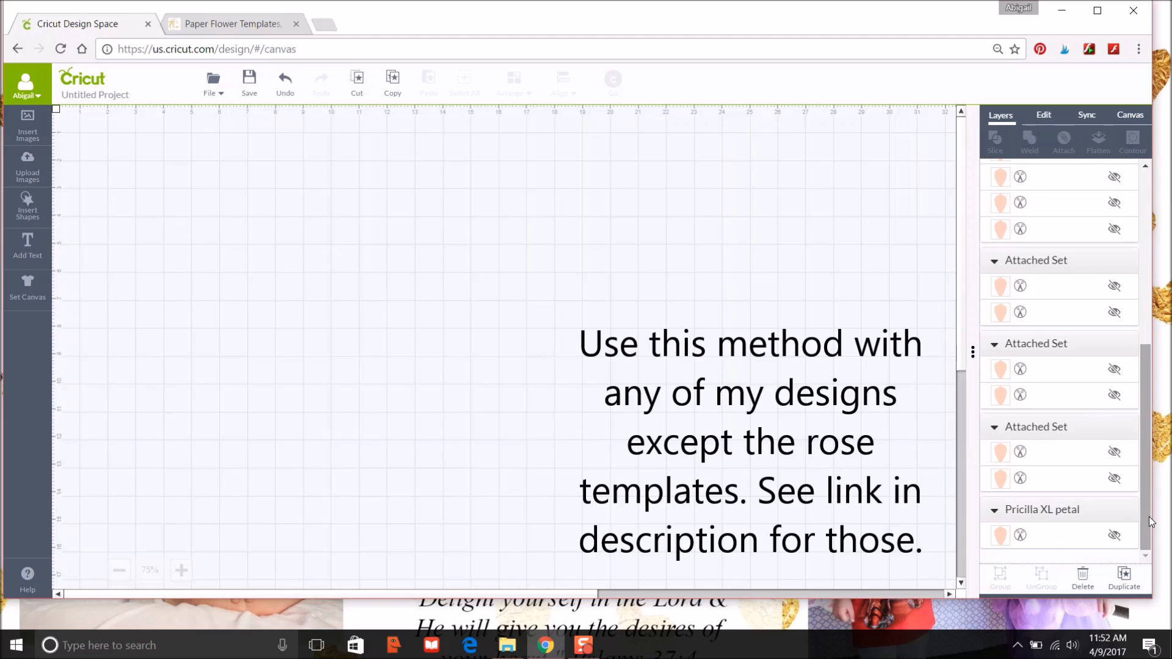
{"action": "left_click", "coordinate": [1115, 535]}
{"action": "left_click_drag", "start_coordinate": [174, 262], "coordinate": [179, 262]}
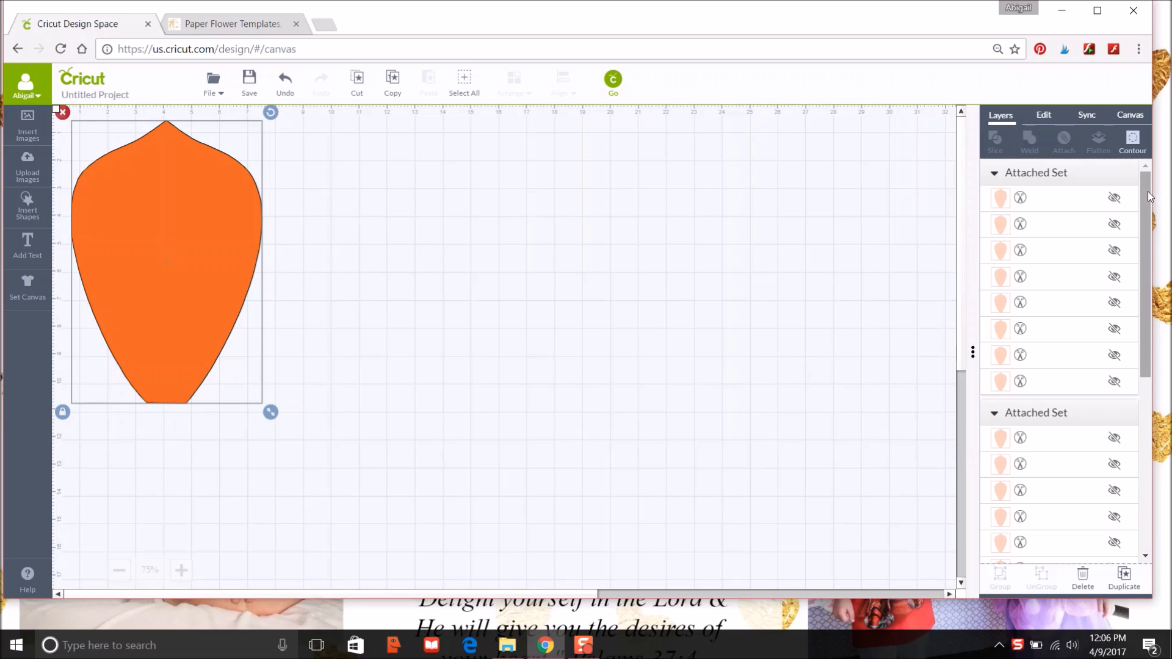
{"action": "left_click_drag", "start_coordinate": [1146, 195], "coordinate": [1139, 410]}
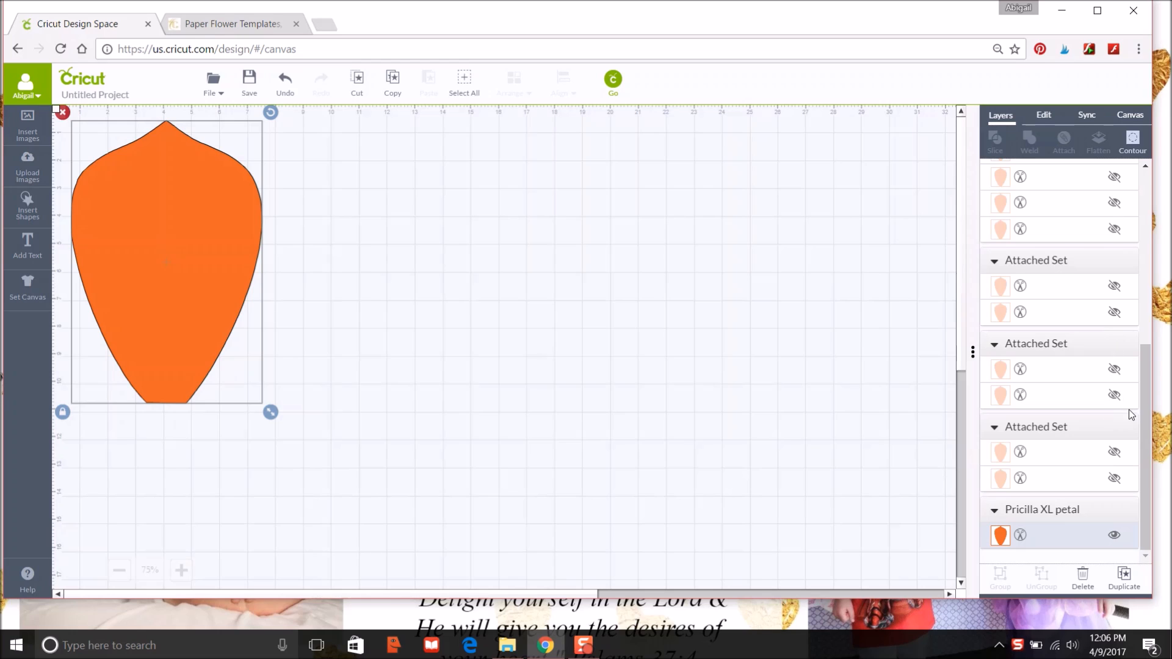
{"action": "left_click_drag", "start_coordinate": [1142, 382], "coordinate": [1140, 189]}
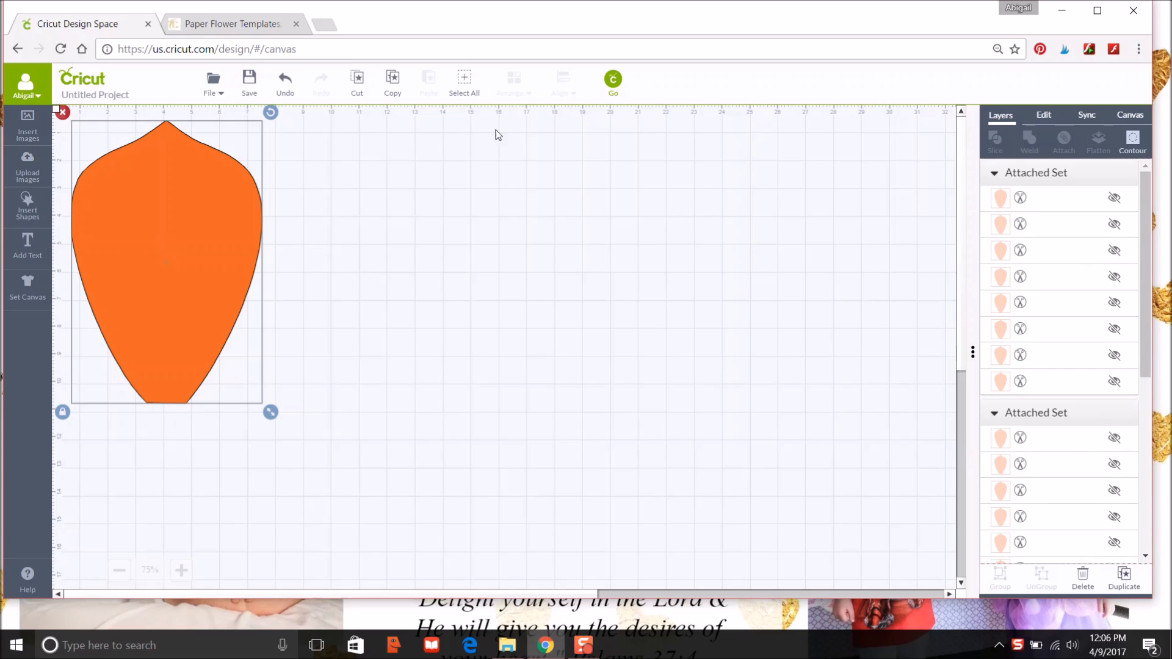
Save the project under the new name Priscilla and deselect the petal
{"action": "left_click", "coordinate": [220, 96]}
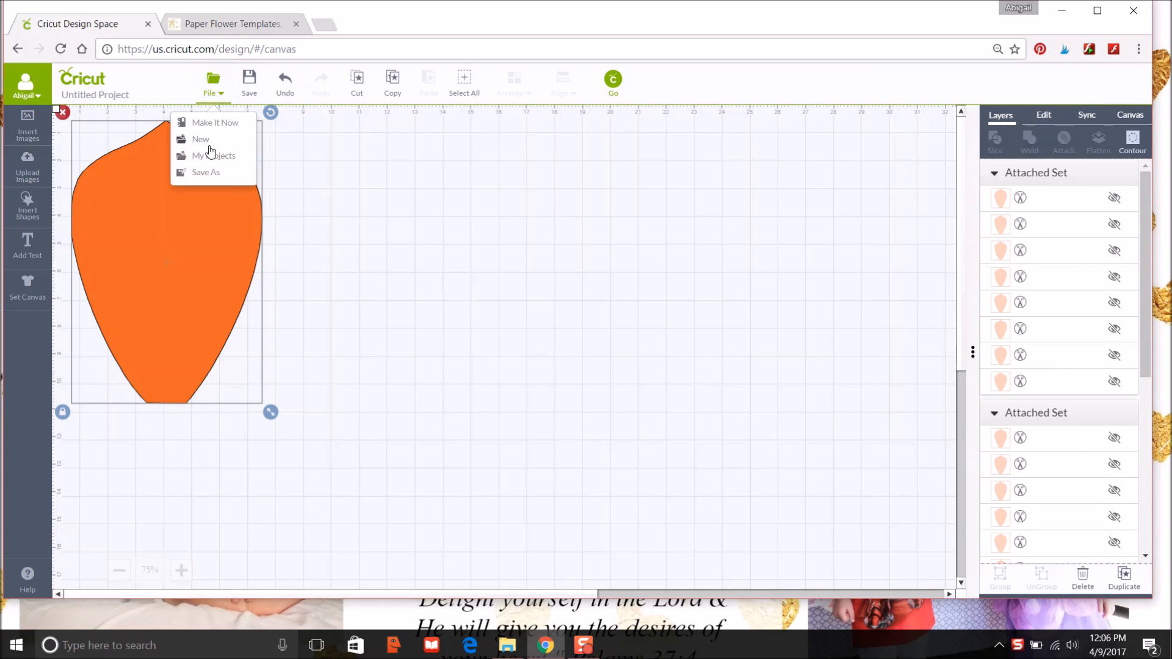
{"action": "left_click", "coordinate": [207, 173]}
{"action": "left_click", "coordinate": [1036, 128]}
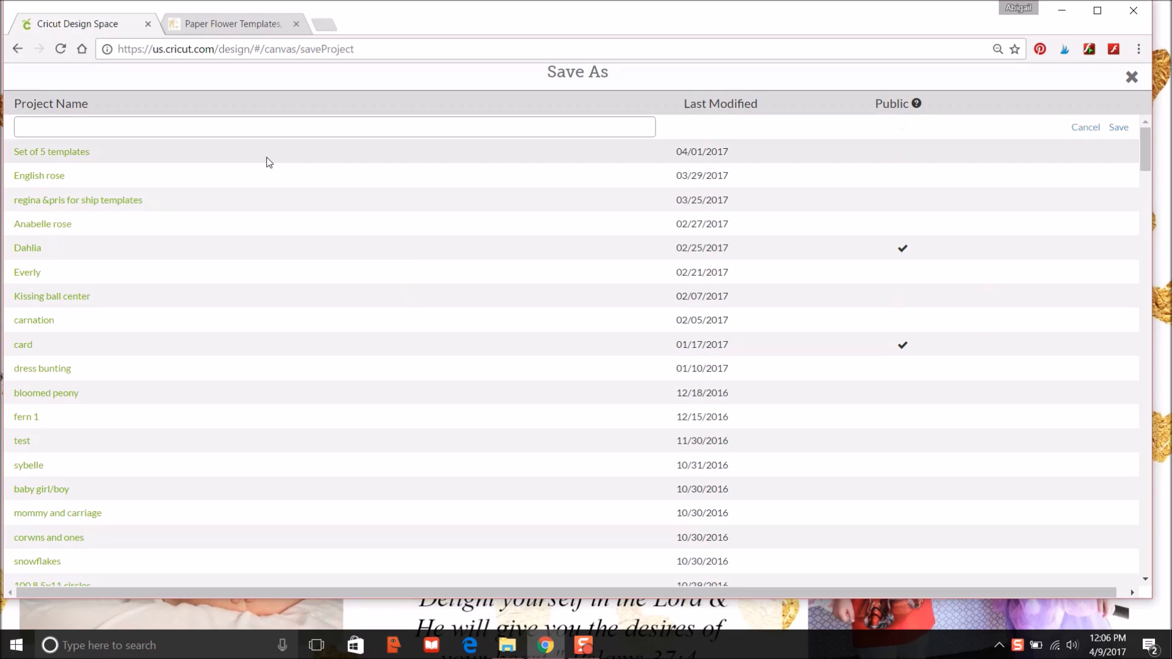
{"action": "left_click", "coordinate": [248, 129]}
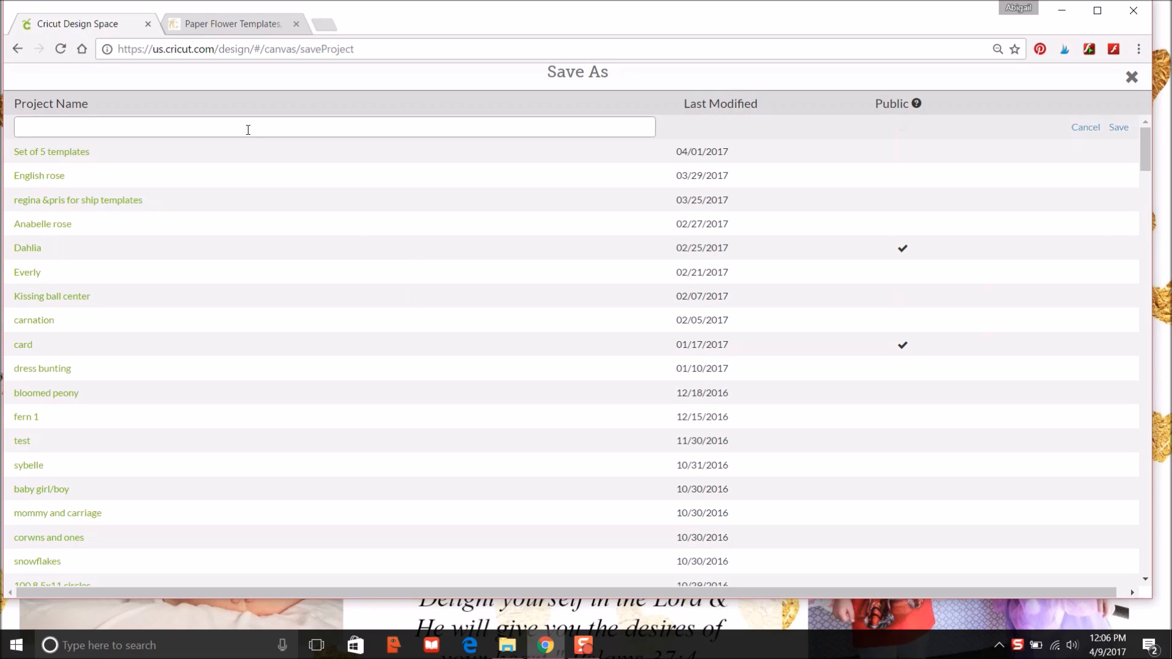
{"action": "type", "text": "Priscilla"}
{"action": "left_click", "coordinate": [1117, 127]}
{"action": "left_click", "coordinate": [533, 213]}
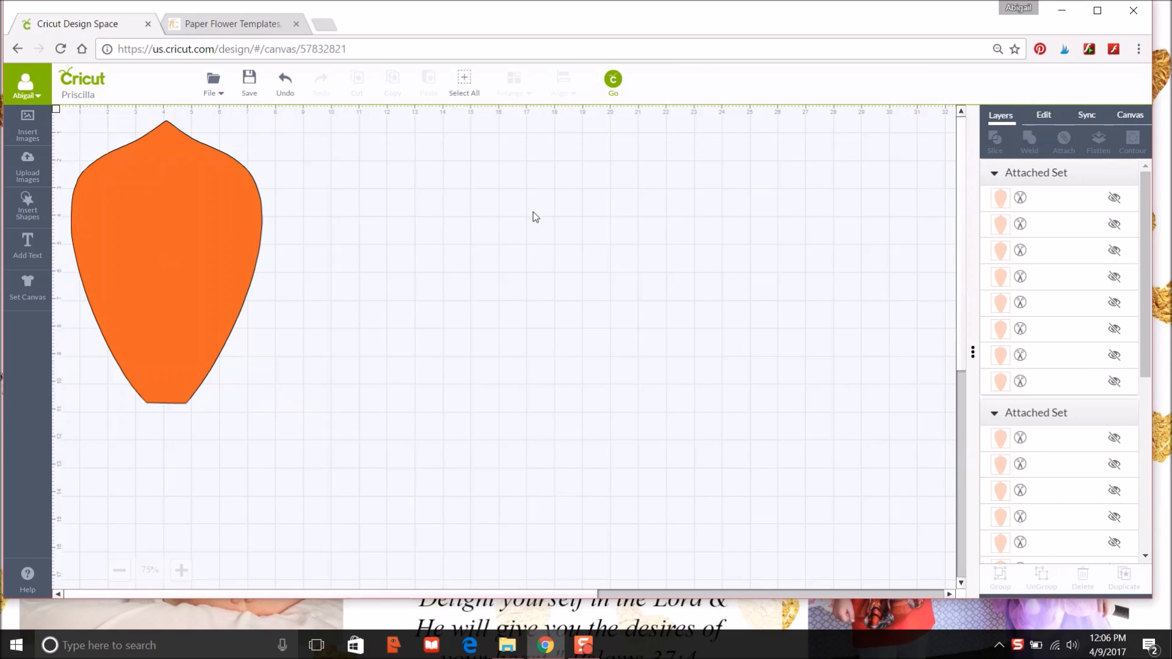